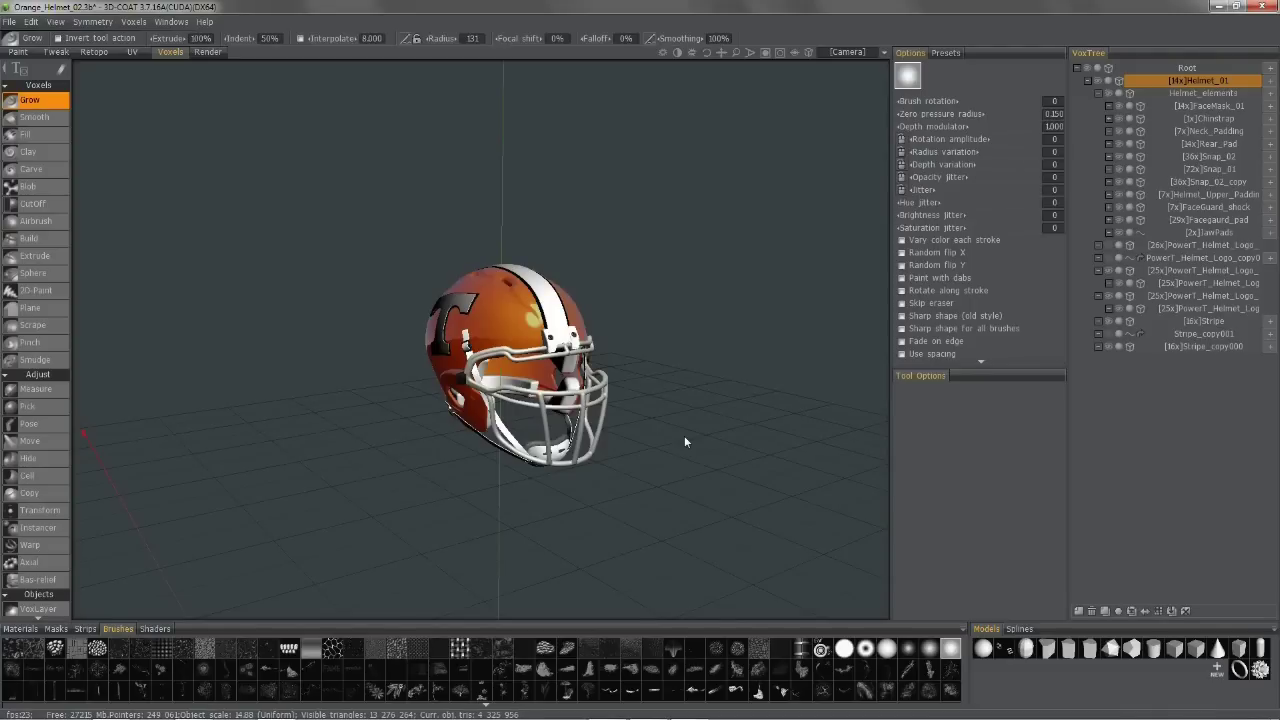
Step: Show the Color Picker window and dock it as the active tab beside Options and Presets
{"action": "left_click", "coordinate": [172, 22]}
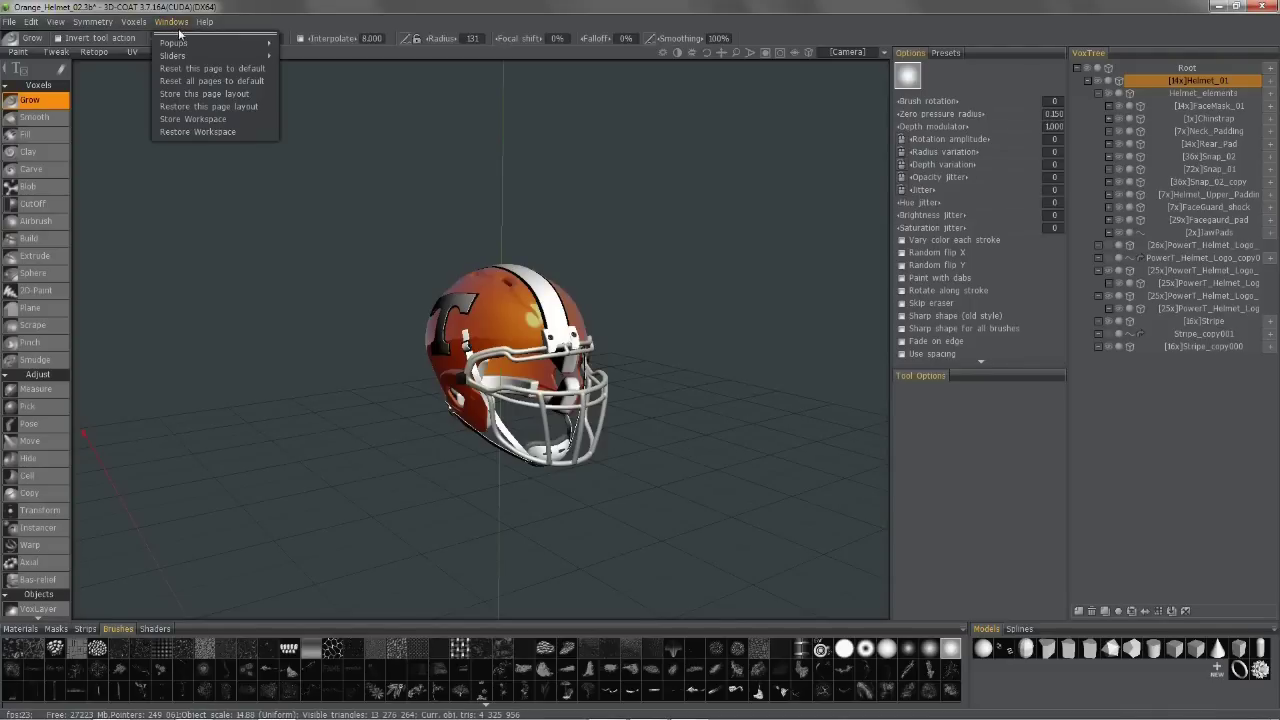
{"action": "mouse_move", "coordinate": [183, 45]}
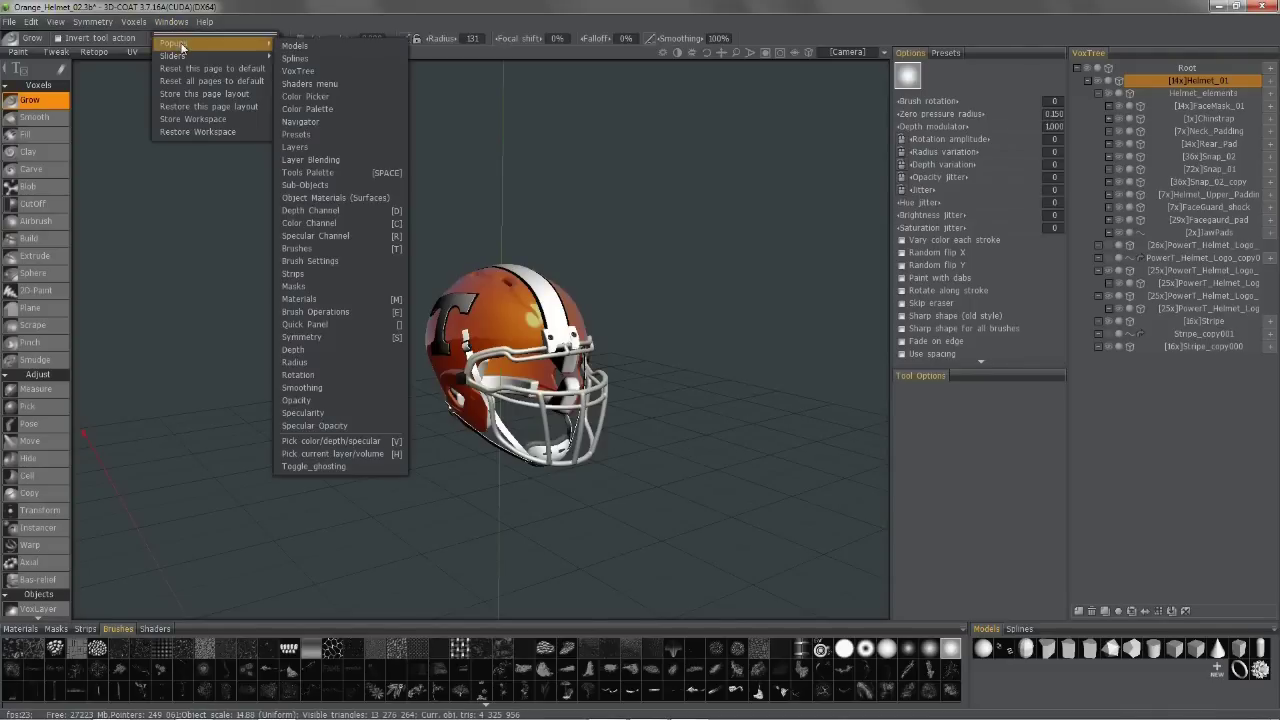
{"action": "left_click", "coordinate": [304, 96]}
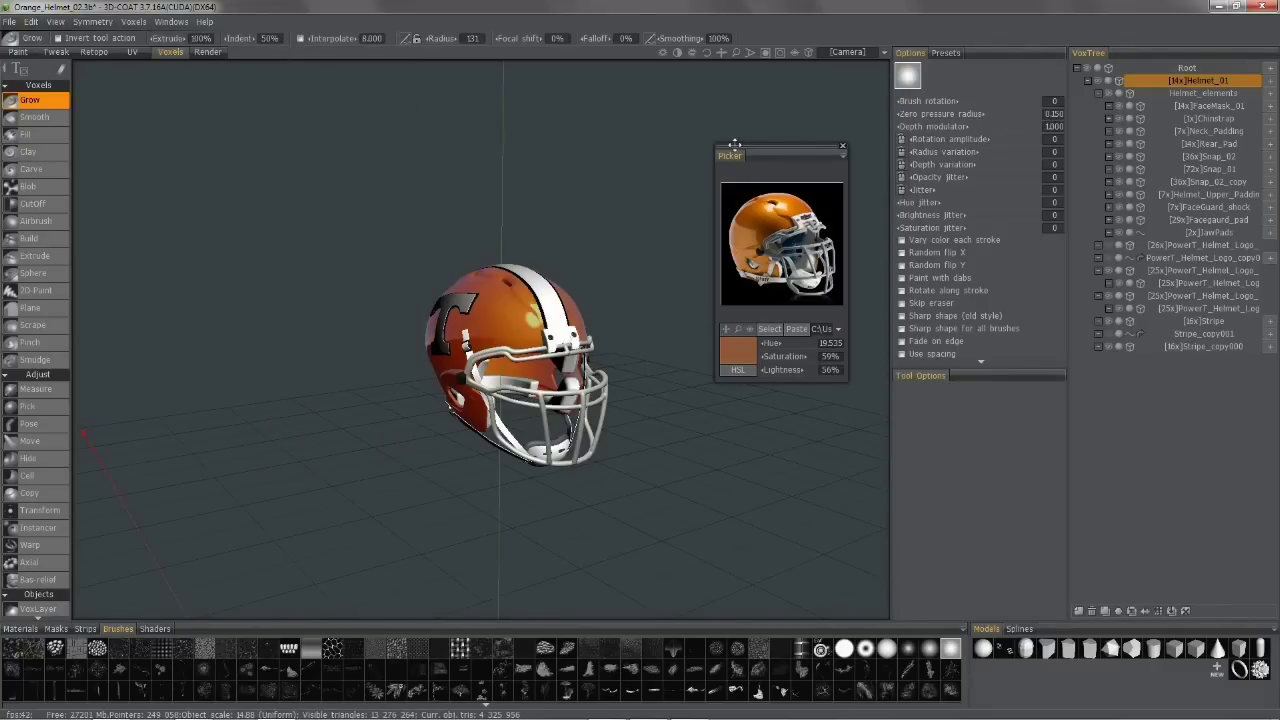
{"action": "left_click_drag", "start_coordinate": [730, 156], "coordinate": [980, 57]}
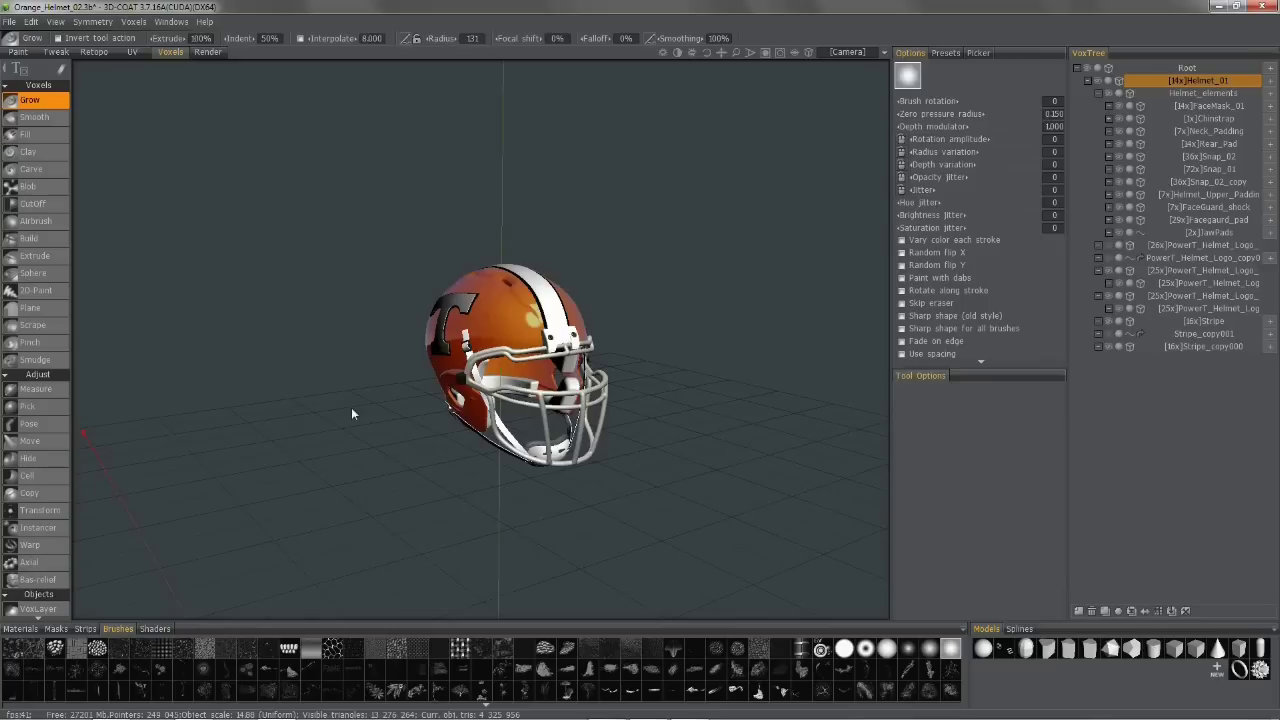
{"action": "left_click", "coordinate": [979, 53]}
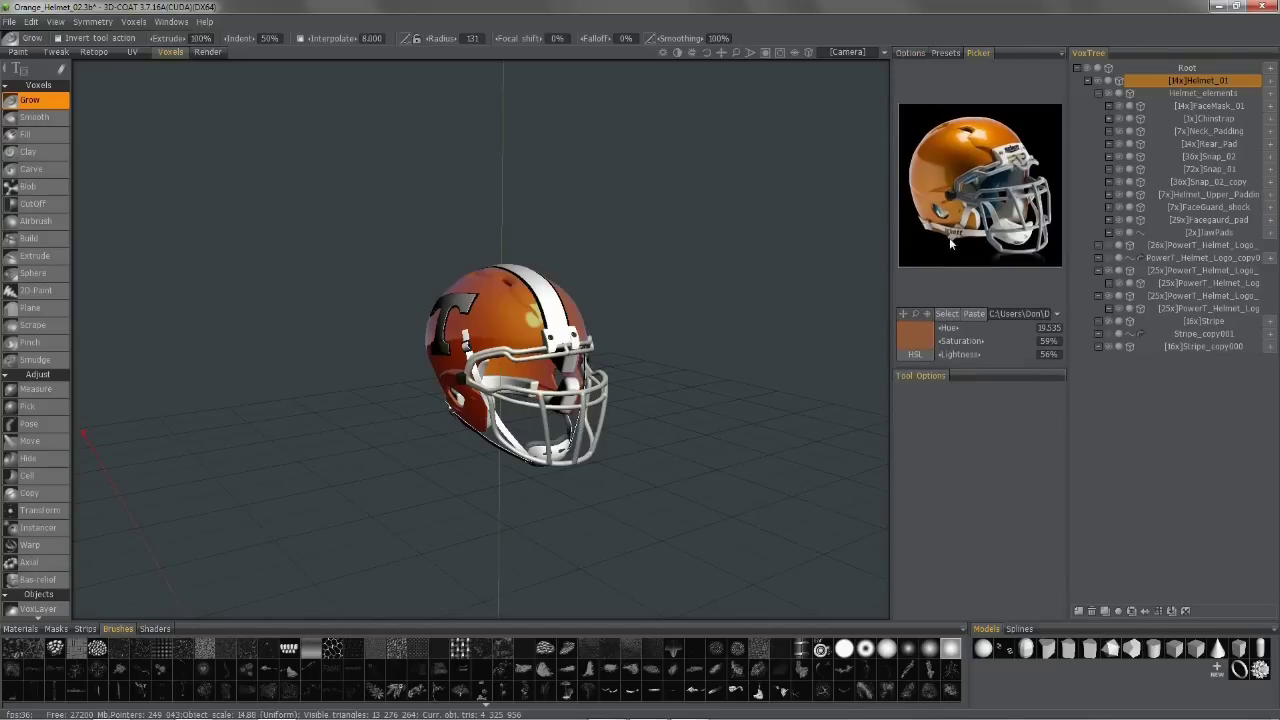
{"action": "left_click", "coordinate": [170, 23]}
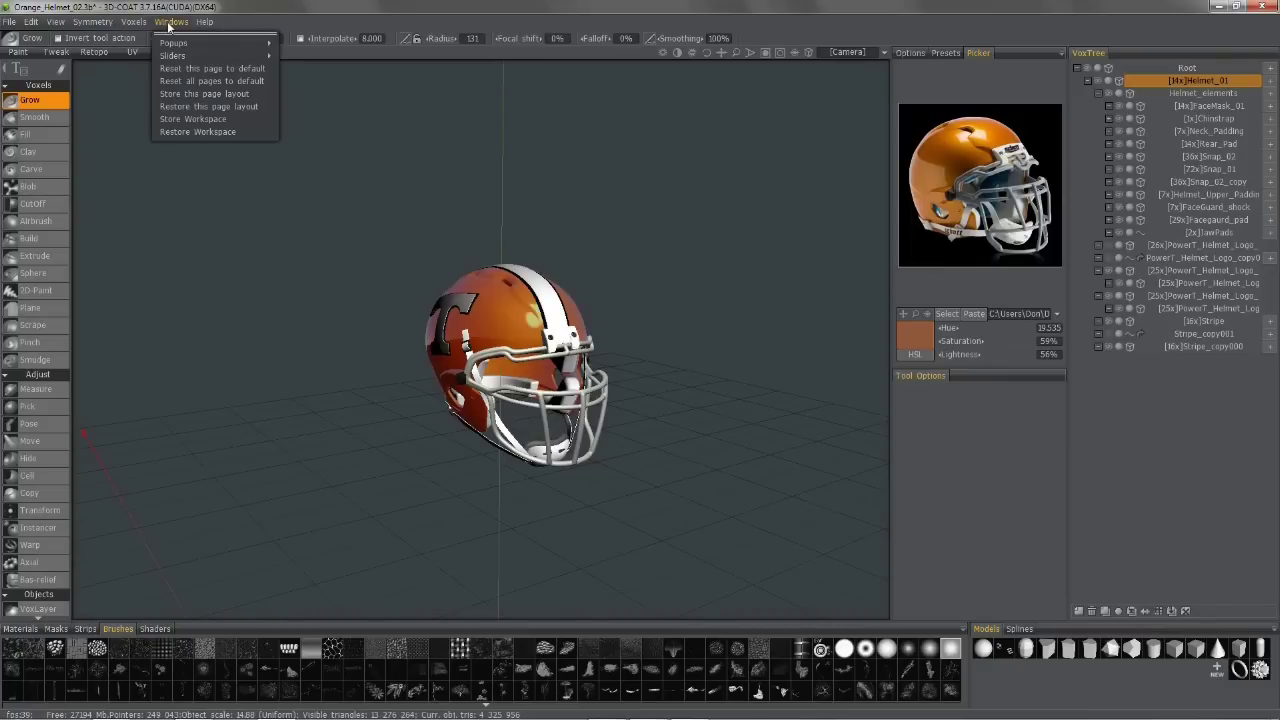
{"action": "left_click", "coordinate": [206, 132]}
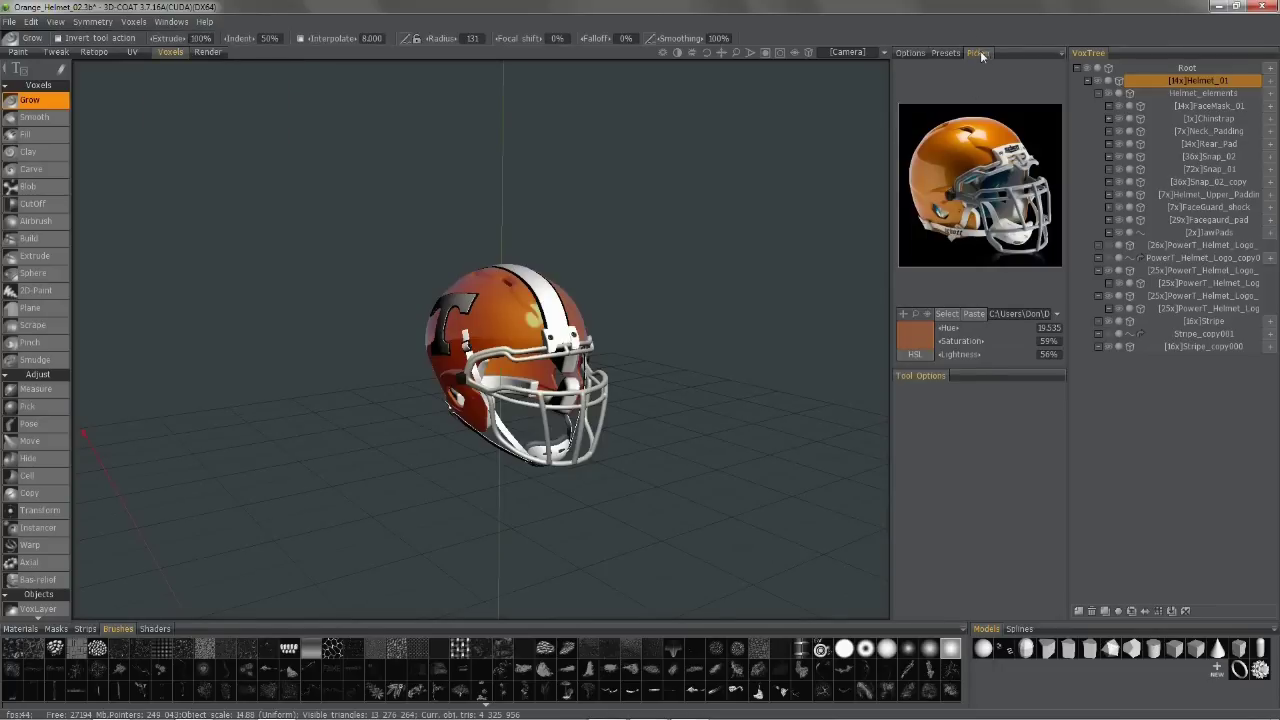
Step: Load ION 4D Chin Strap Detail.jpg as the Picker's reference image and examine its details up close
{"action": "left_click", "coordinate": [946, 313]}
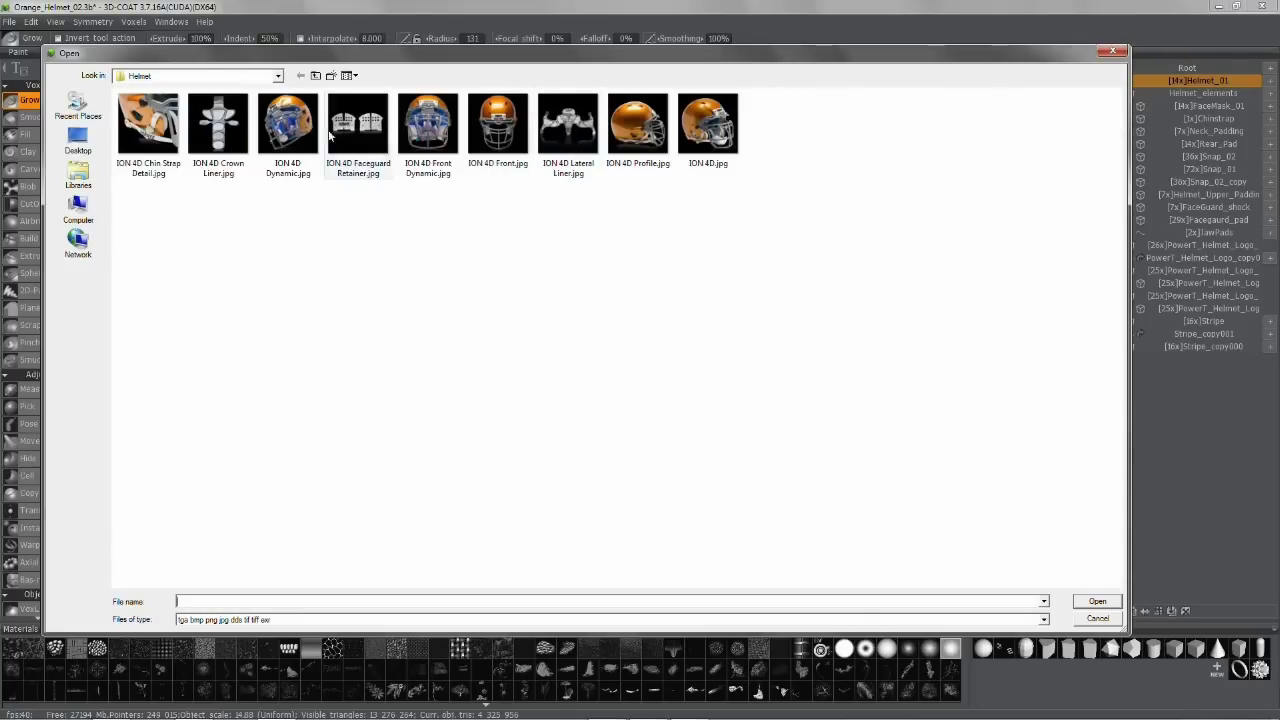
{"action": "double_click", "coordinate": [148, 123]}
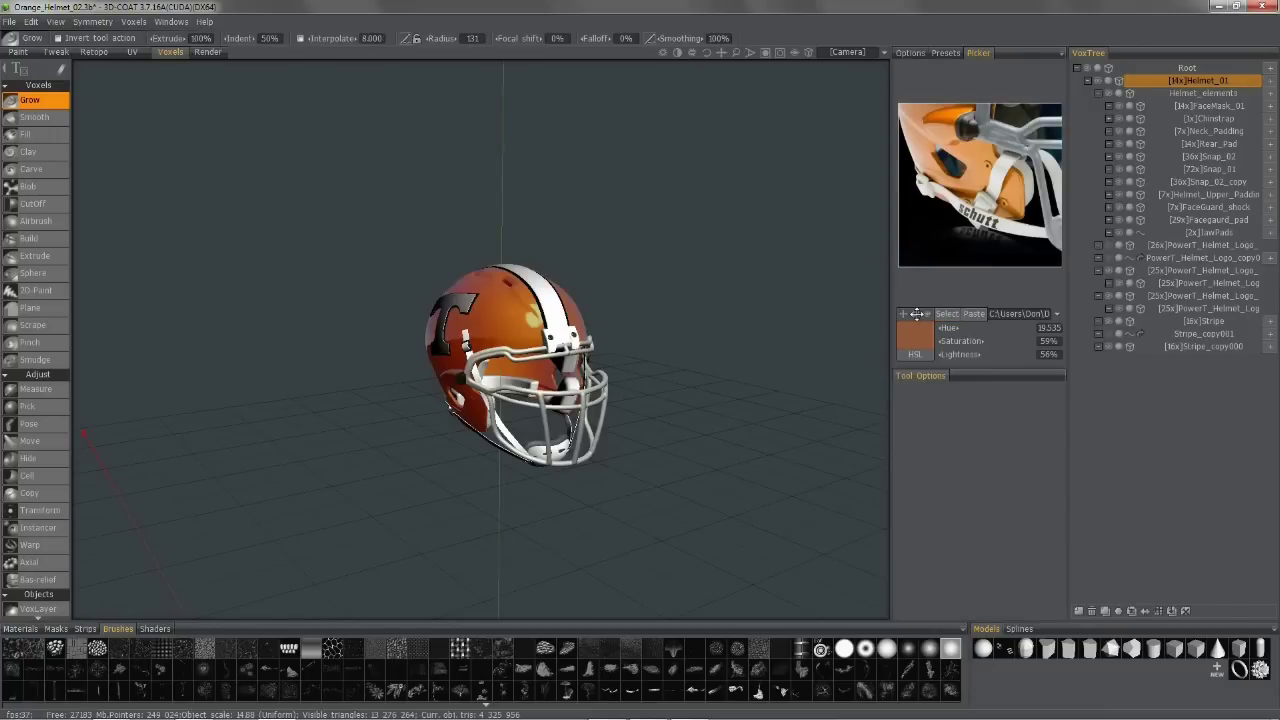
{"action": "left_click_drag", "start_coordinate": [916, 314], "coordinate": [907, 315]}
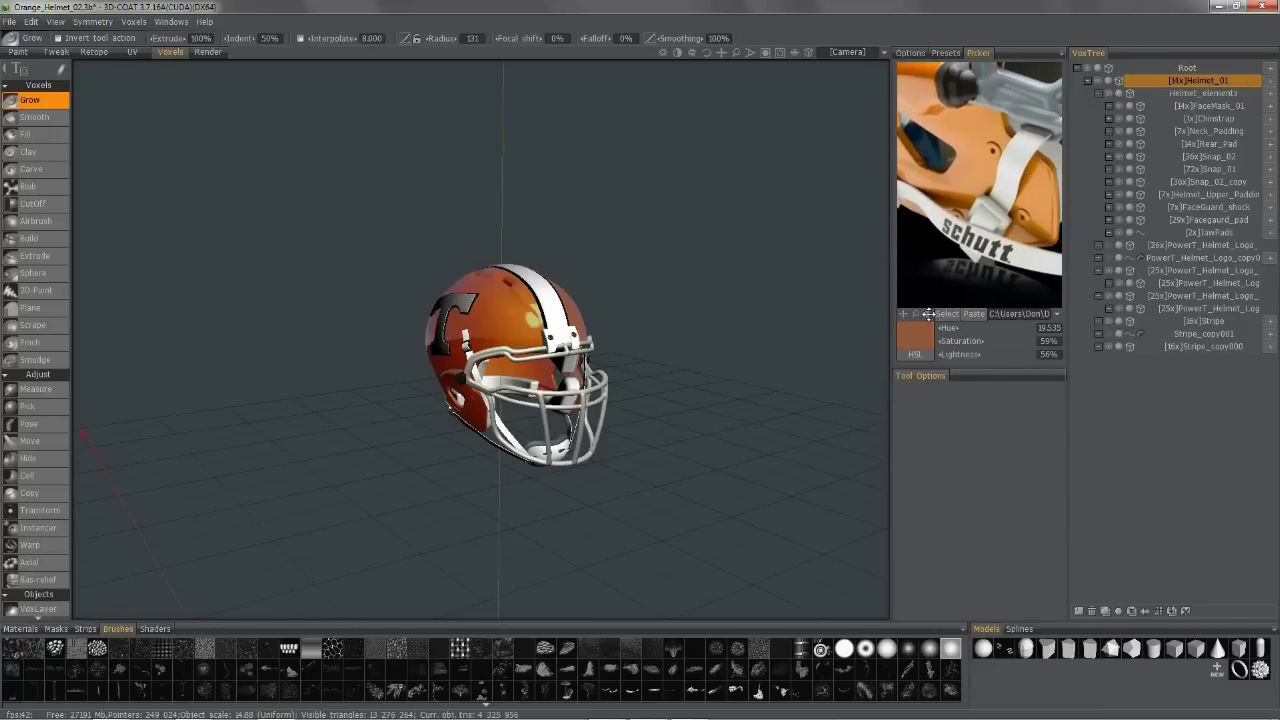
{"action": "scroll", "coordinate": [925, 314], "scroll_direction": "down", "scroll_amount": 3}
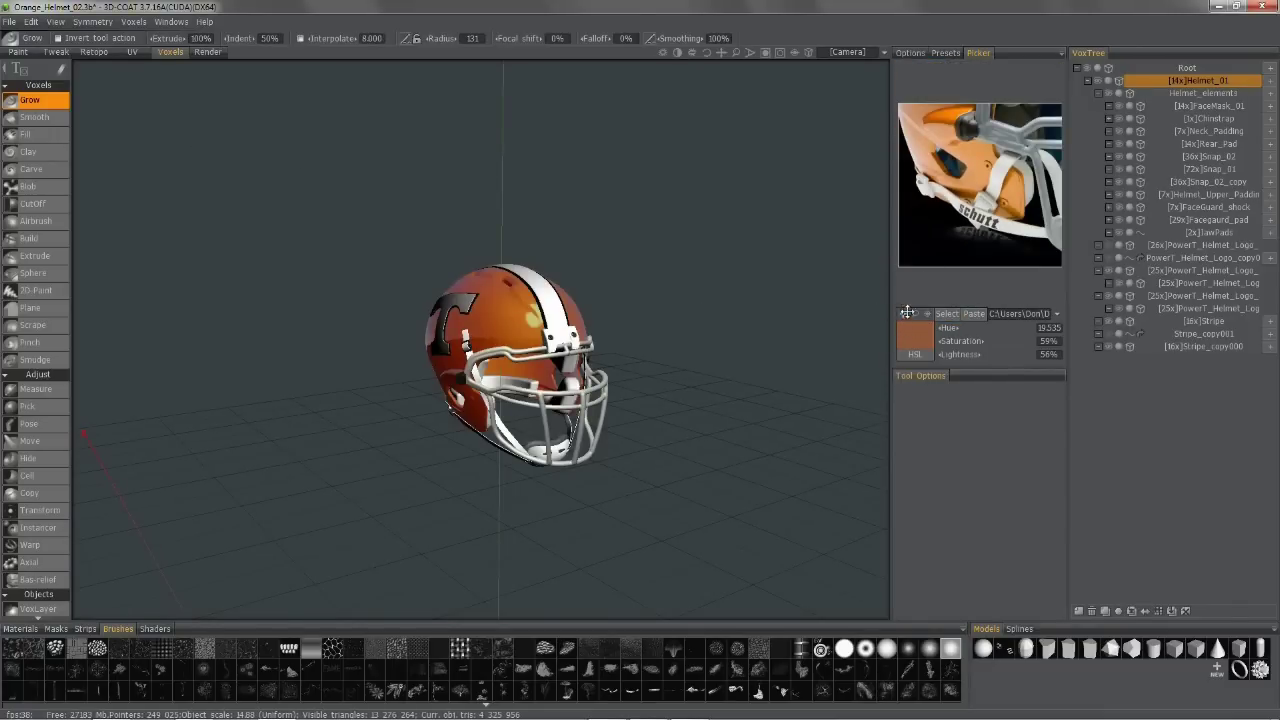
{"action": "scroll", "coordinate": [907, 314], "scroll_direction": "up", "scroll_amount": 4}
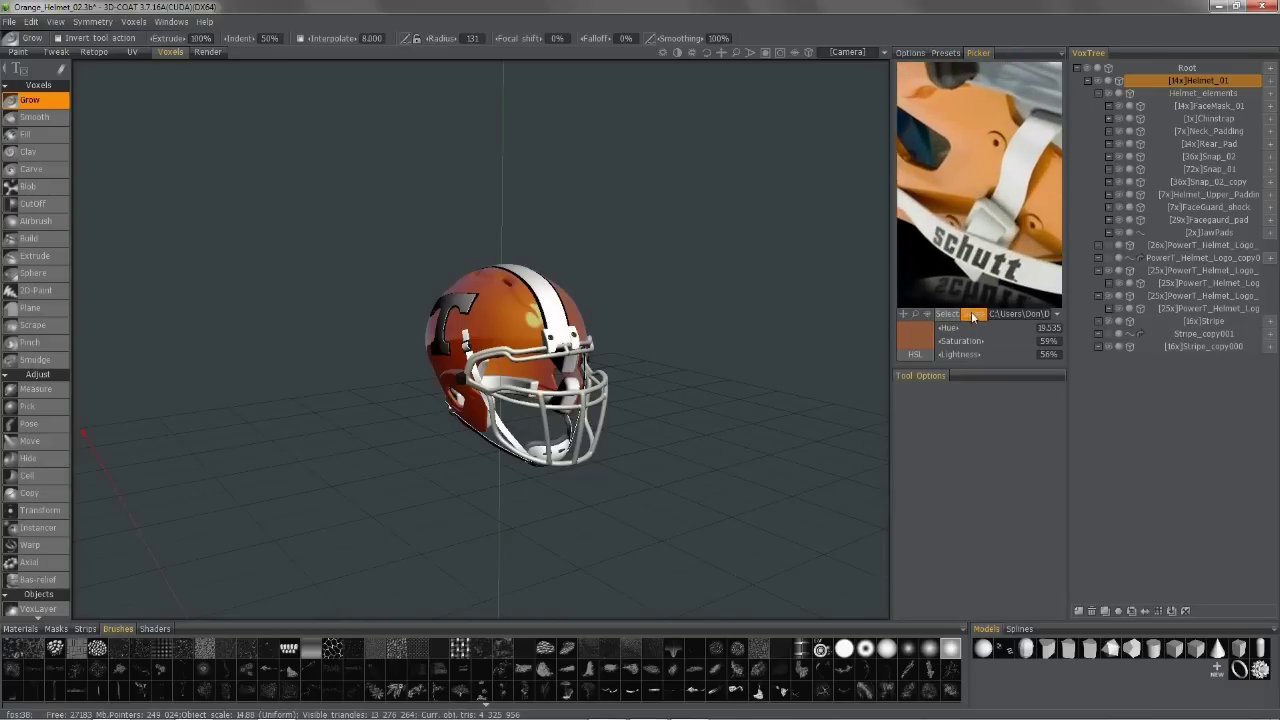
{"action": "left_click_drag", "start_coordinate": [905, 314], "coordinate": [925, 392]}
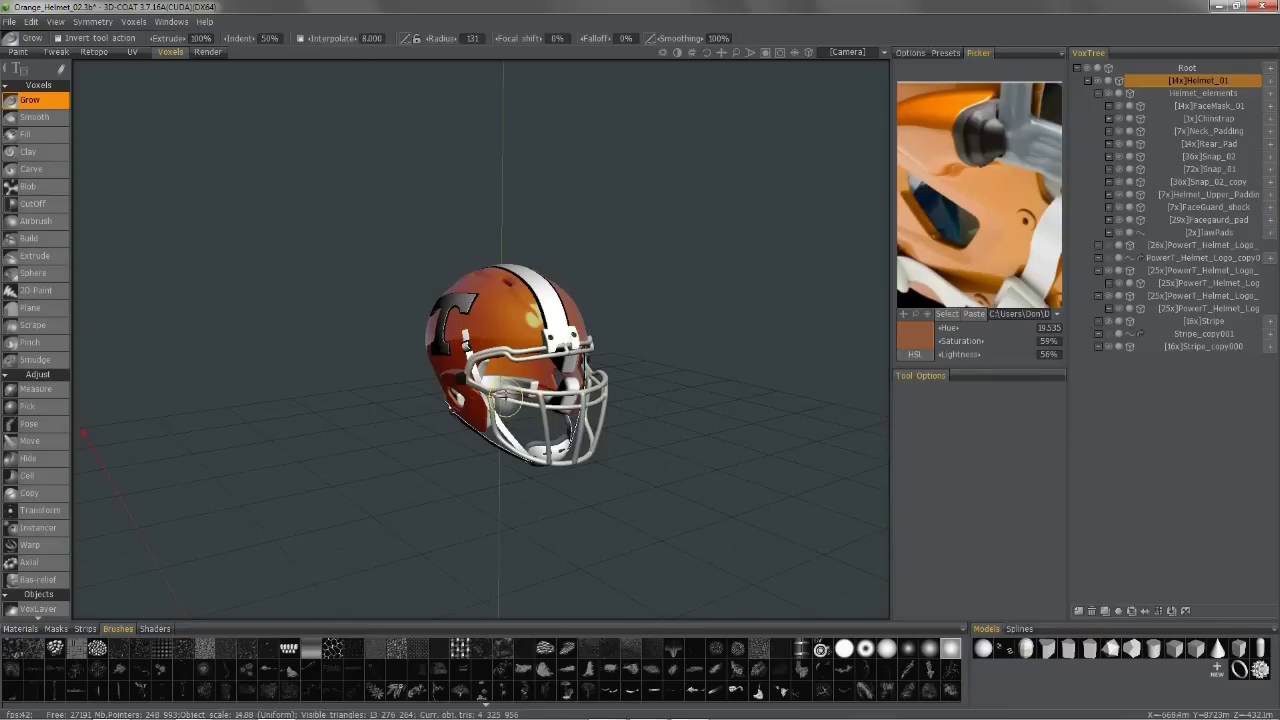
{"action": "left_click_drag", "start_coordinate": [920, 314], "coordinate": [852, 324]}
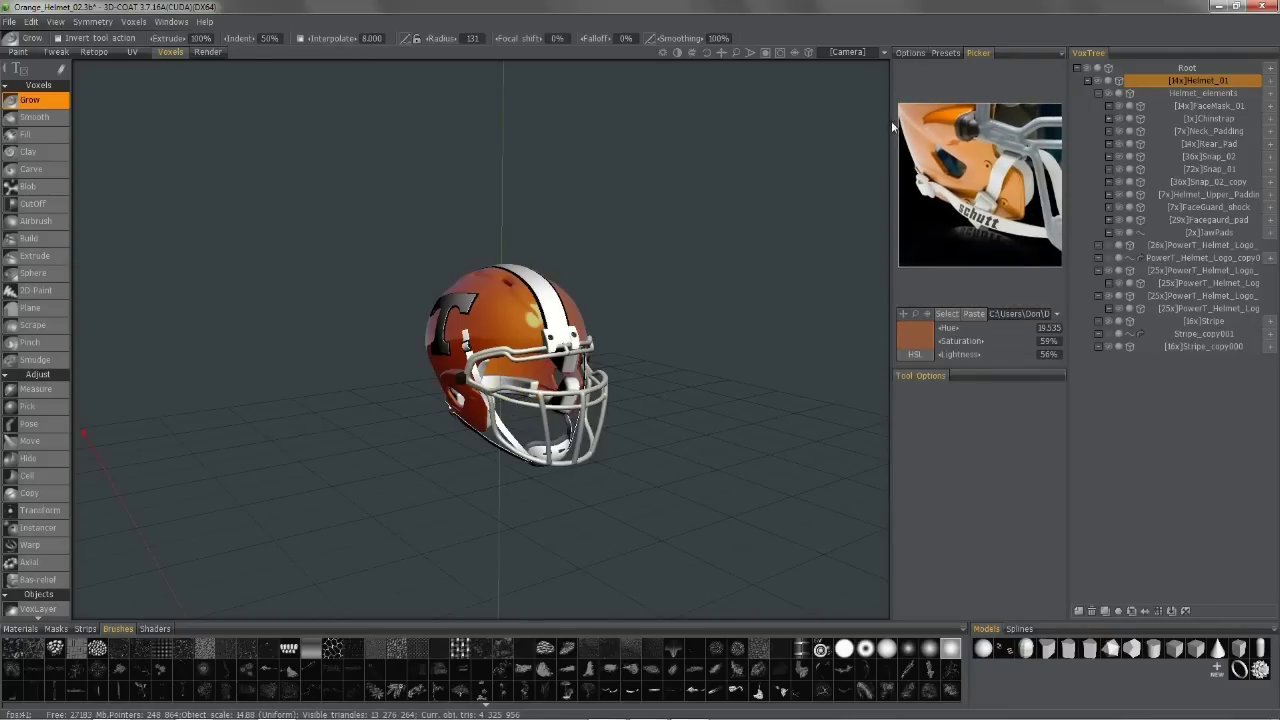
Step: Redock the Picker with Options and Presets in a wider column so the reference image is displayed larger
{"action": "left_click_drag", "start_coordinate": [972, 55], "coordinate": [3, 345]}
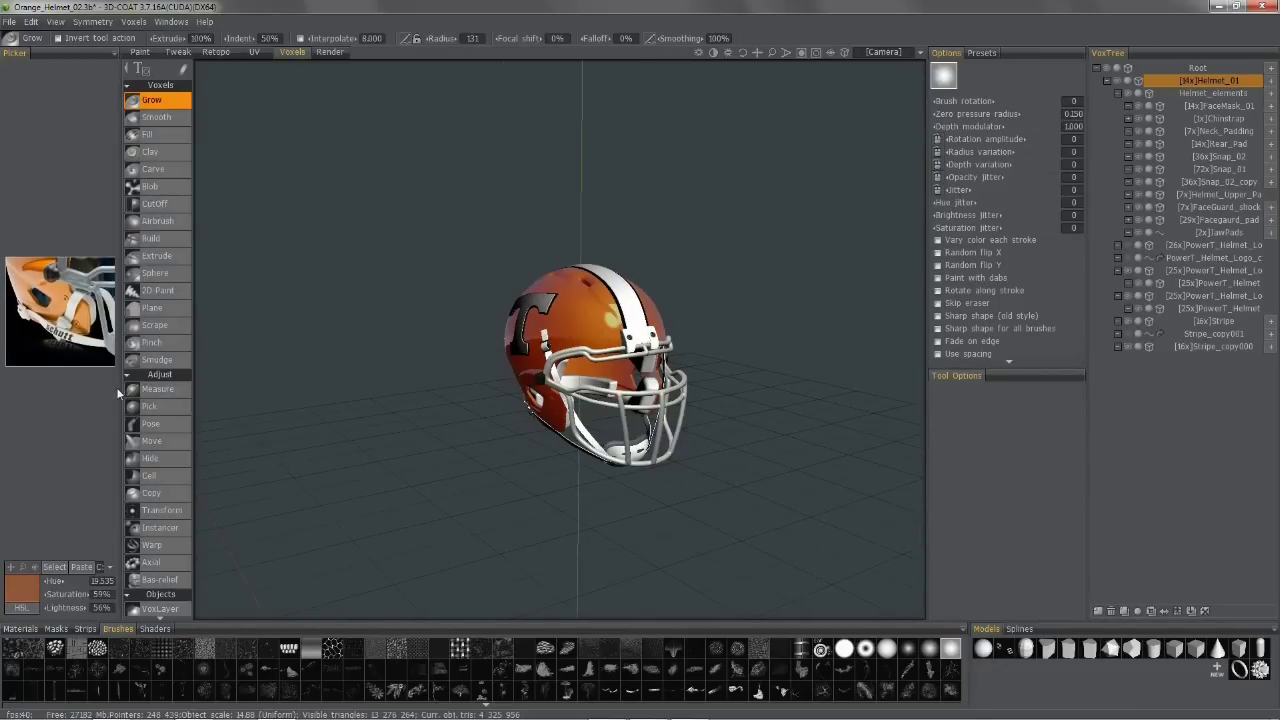
{"action": "left_click_drag", "start_coordinate": [120, 387], "coordinate": [401, 409]}
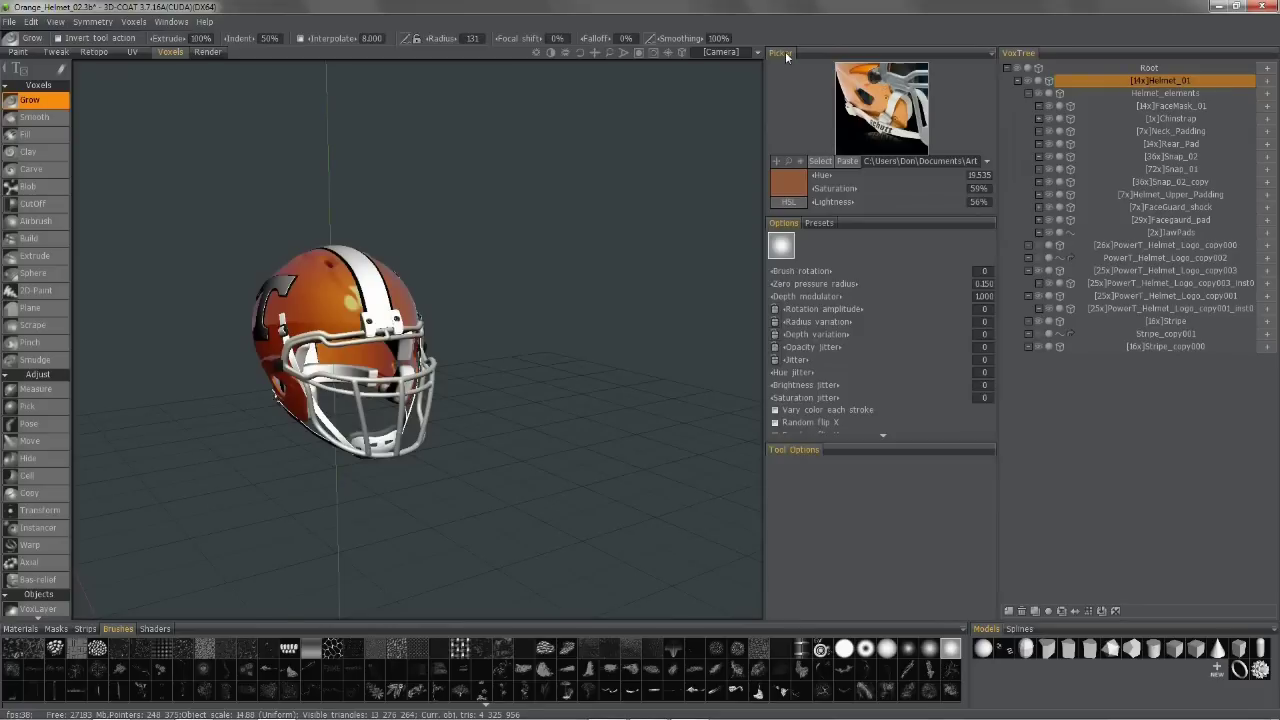
{"action": "left_click_drag", "start_coordinate": [785, 51], "coordinate": [869, 67]}
{"action": "left_click", "coordinate": [855, 54]}
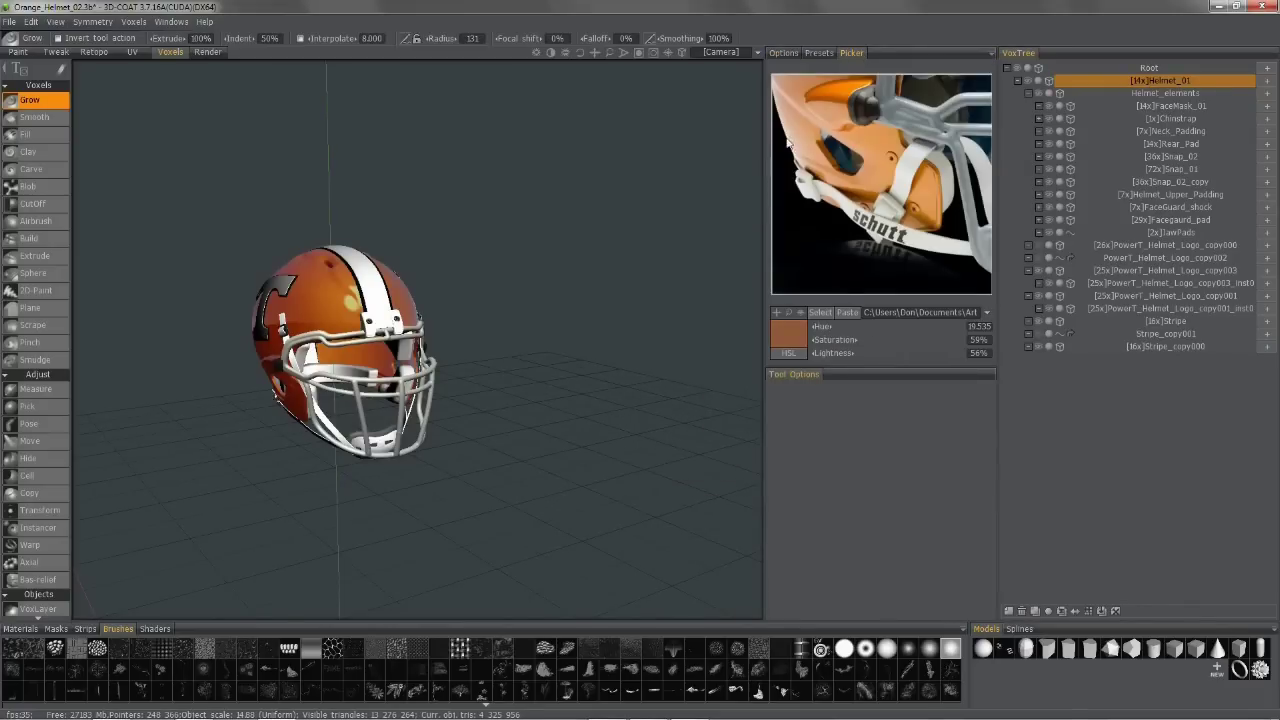
Step: View the helmet from its face-mask side and open the background's image placement controls clear of the camera menu
{"action": "middle_click_drag", "start_coordinate": [262, 391], "coordinate": [431, 400]}
{"action": "scroll", "coordinate": [431, 400], "scroll_direction": "down", "scroll_amount": 3}
{"action": "left_click_drag", "start_coordinate": [440, 377], "coordinate": [304, 338]}
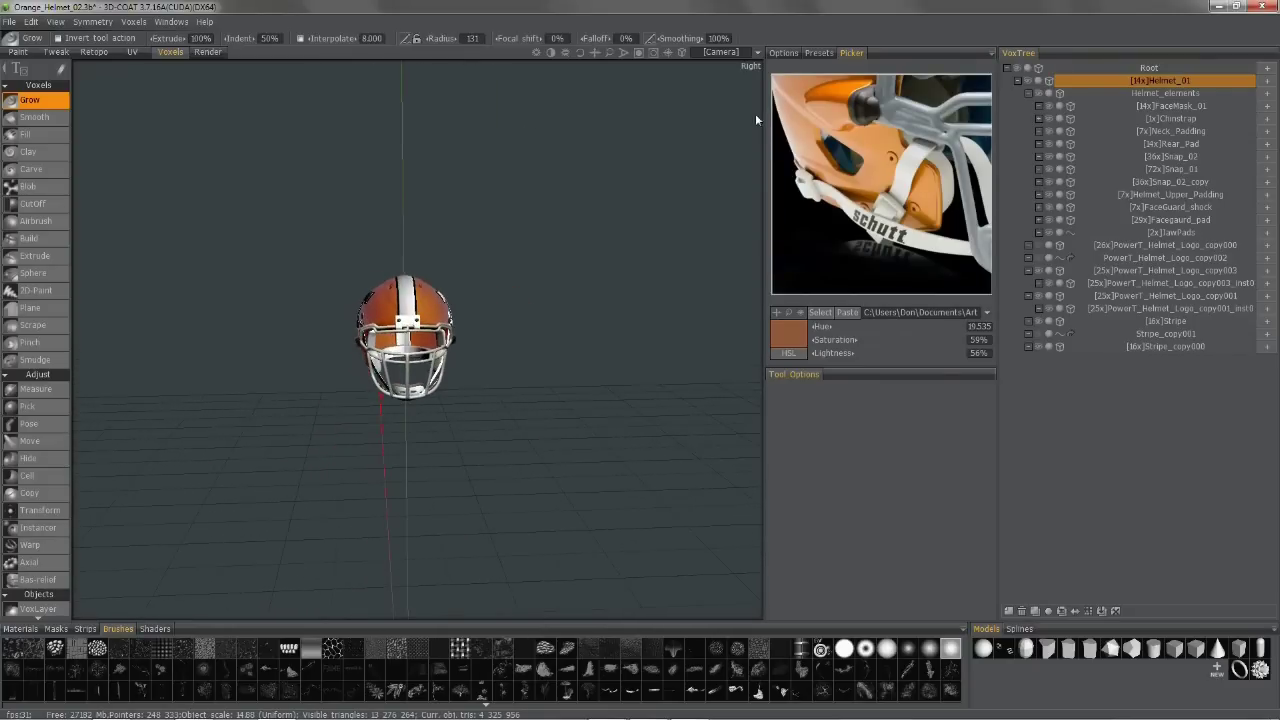
{"action": "left_click", "coordinate": [716, 53]}
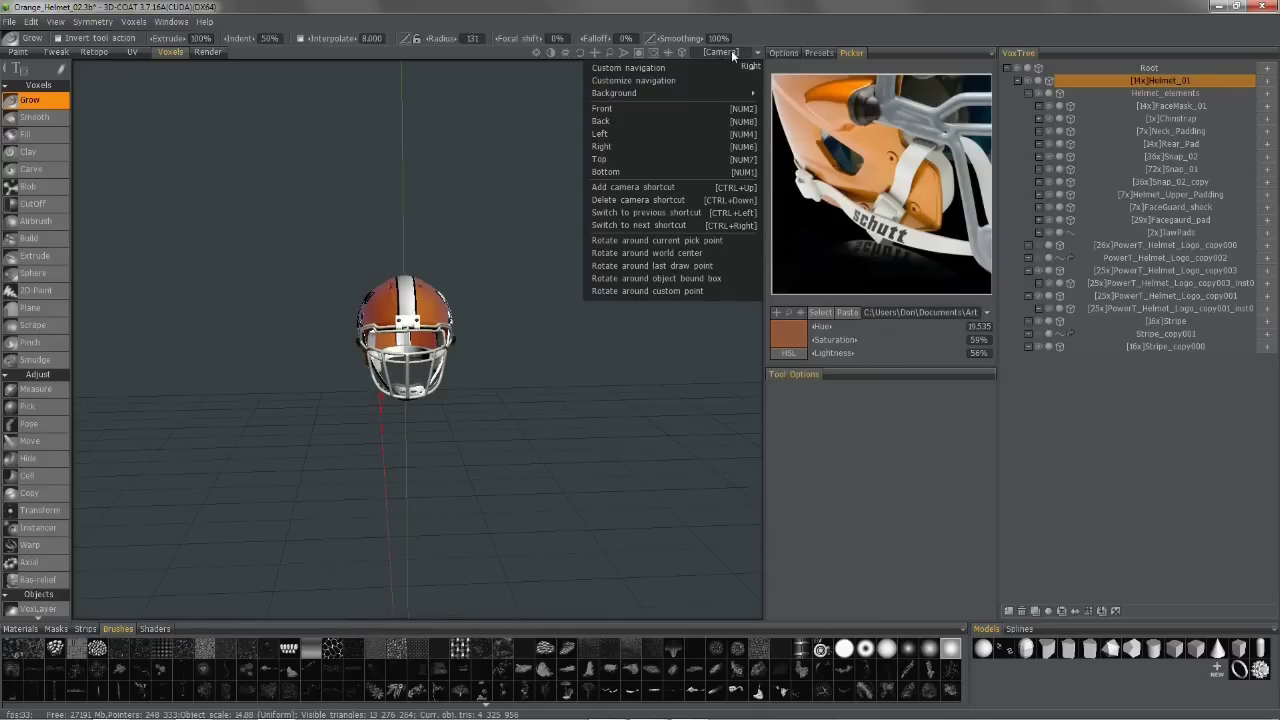
{"action": "mouse_move", "coordinate": [660, 92]}
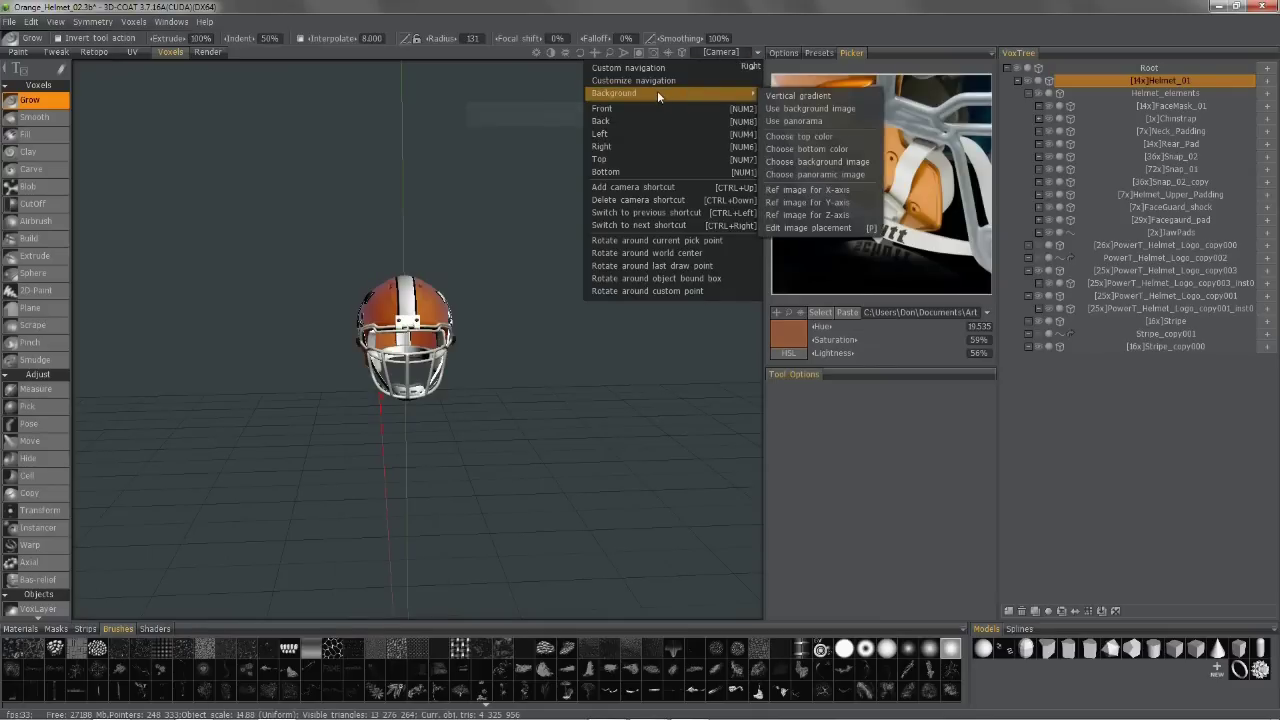
{"action": "left_click", "coordinate": [801, 233]}
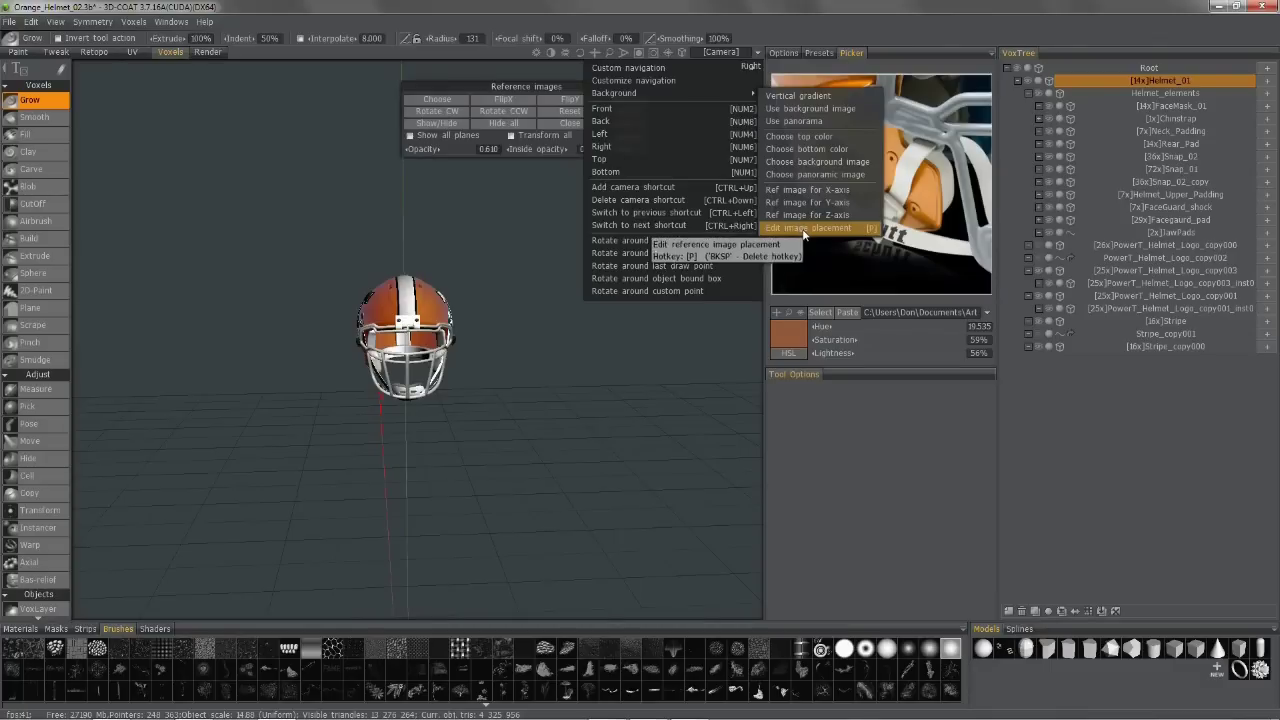
{"action": "left_click_drag", "start_coordinate": [475, 89], "coordinate": [391, 101]}
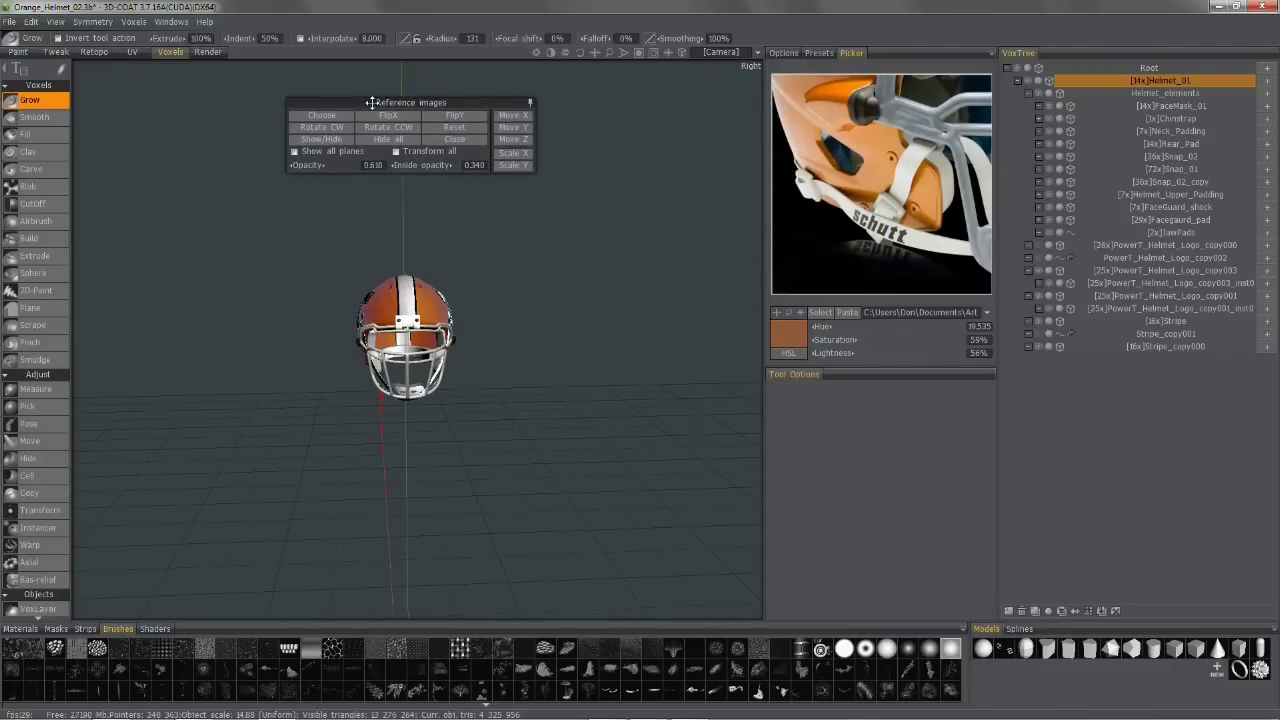
Step: Collapse and re-expand the Reference Images window, and close it
{"action": "left_click", "coordinate": [530, 102]}
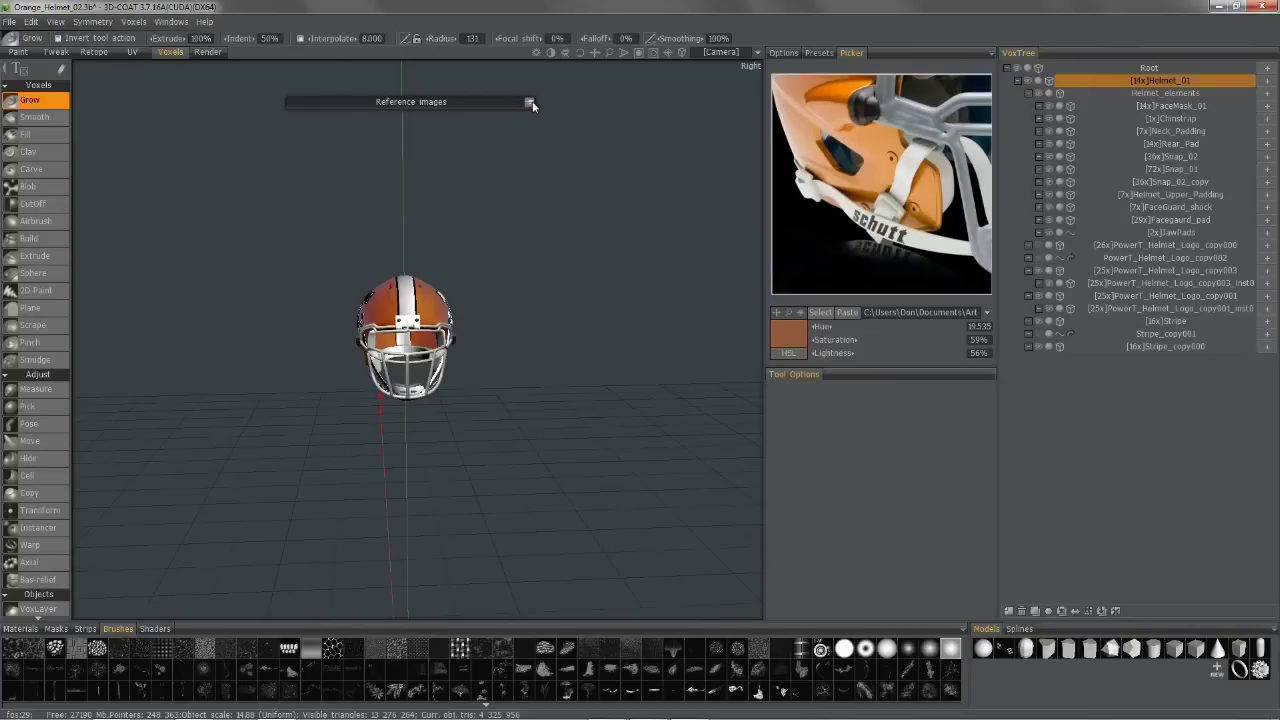
{"action": "left_click", "coordinate": [530, 102]}
{"action": "left_click_drag", "start_coordinate": [406, 100], "coordinate": [390, 103]}
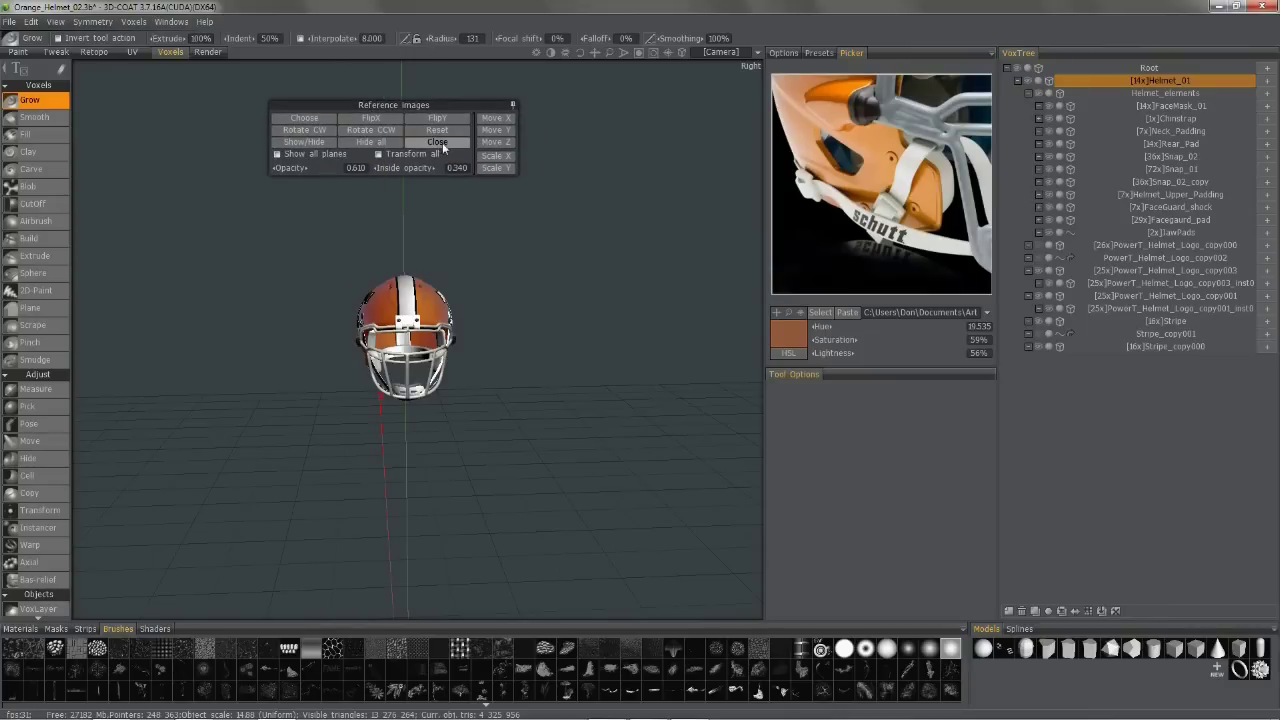
{"action": "left_click", "coordinate": [439, 142]}
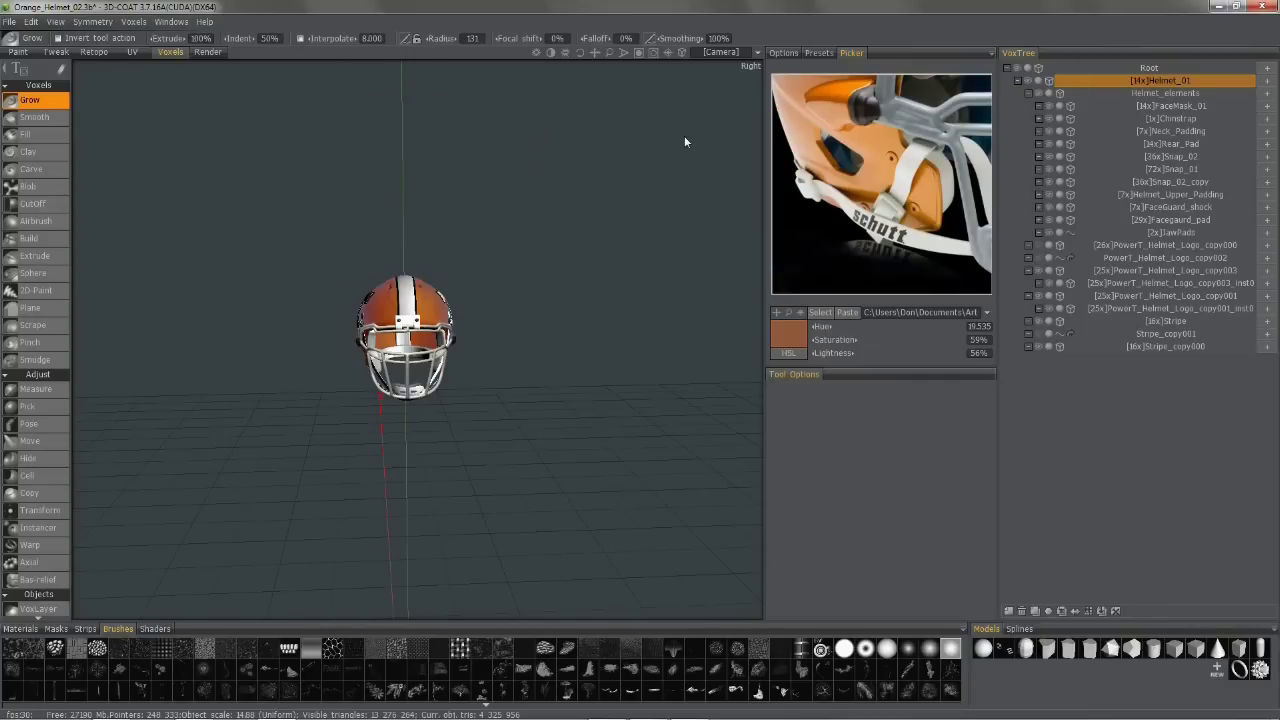
Step: Start defining a new hotkey for the Edit image placement command and cancel it
{"action": "left_click", "coordinate": [757, 53]}
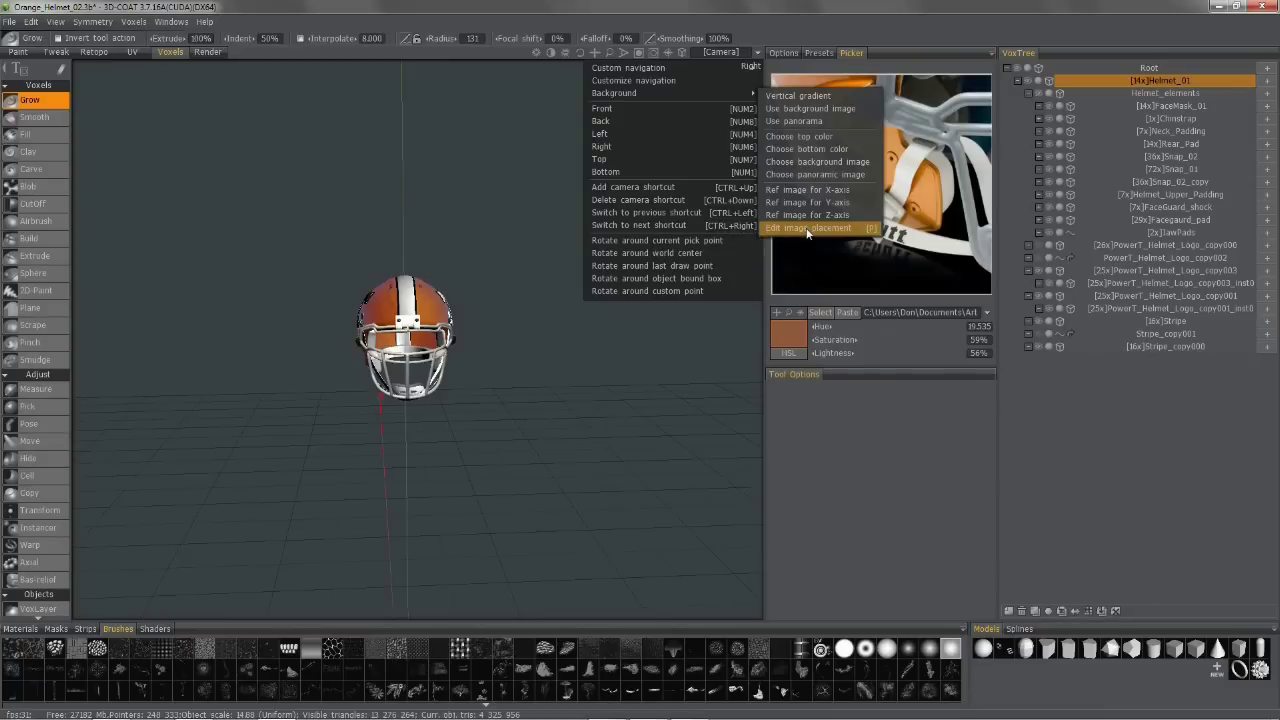
{"action": "key", "text": "End"}
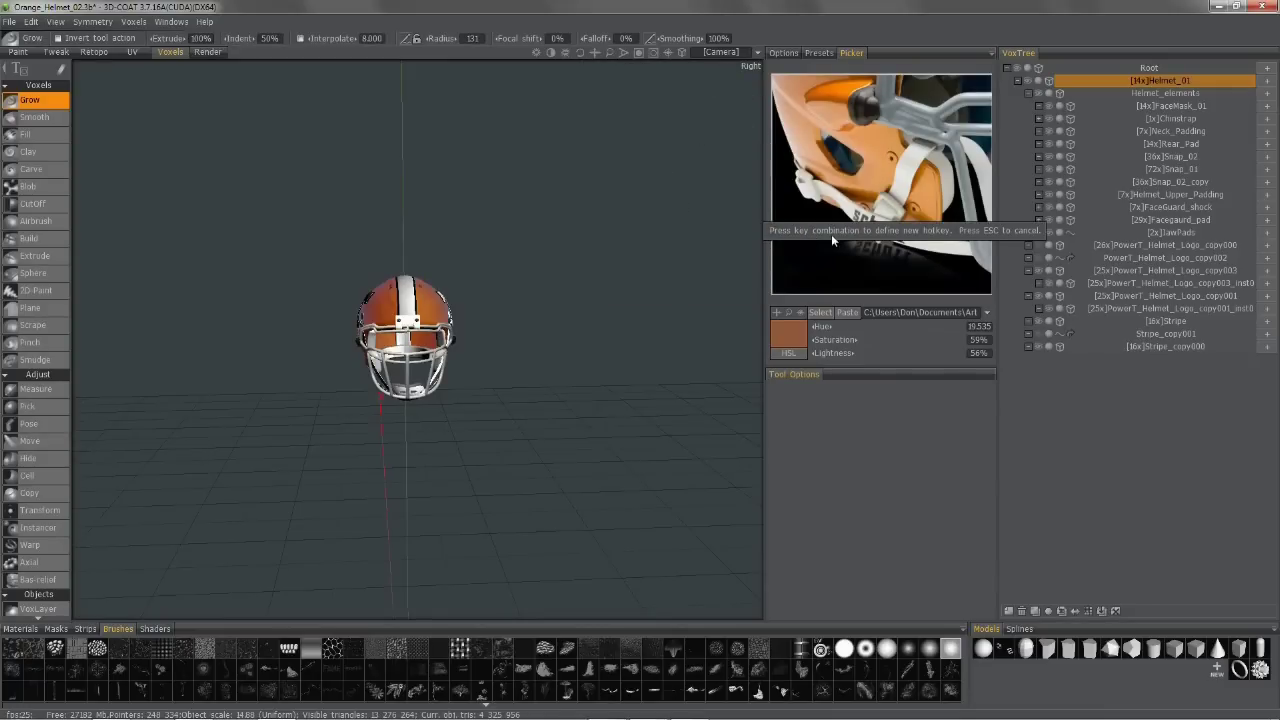
{"action": "key", "text": "Escape"}
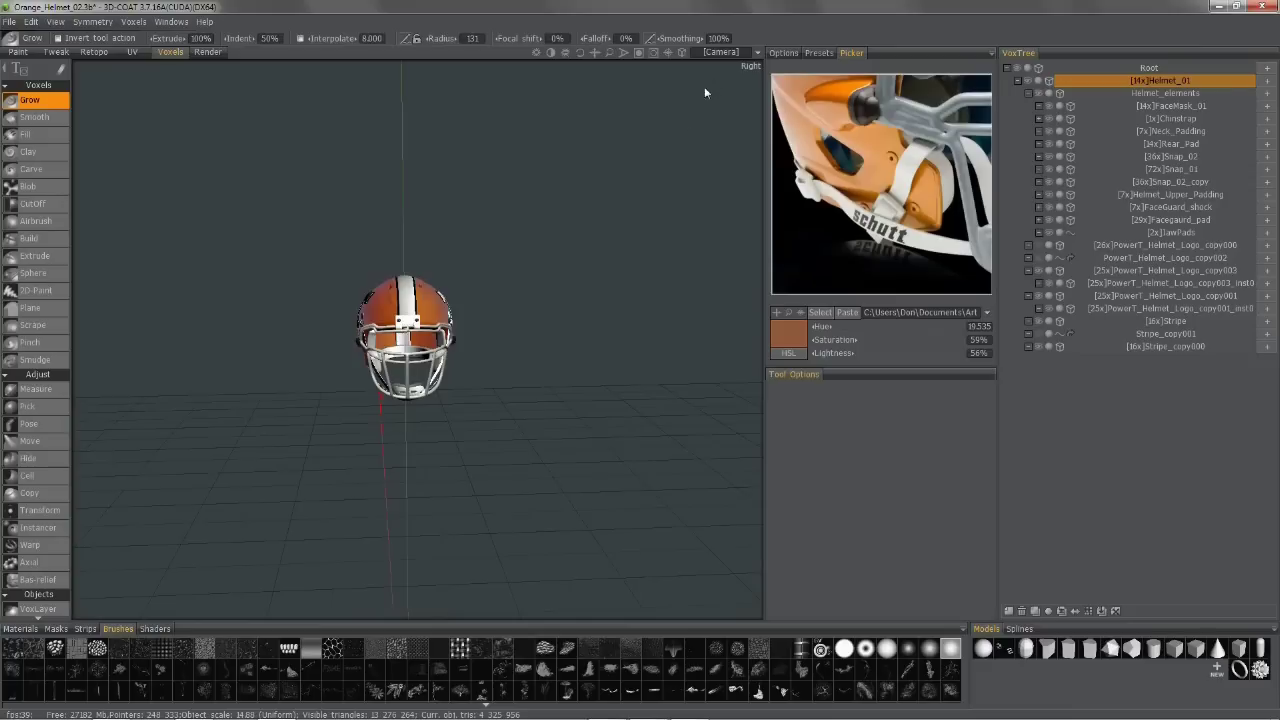
Step: Reopen the background's image placement controls and load ION 4D Front.jpg as the reference image behind the helmet's front
{"action": "left_click", "coordinate": [723, 54]}
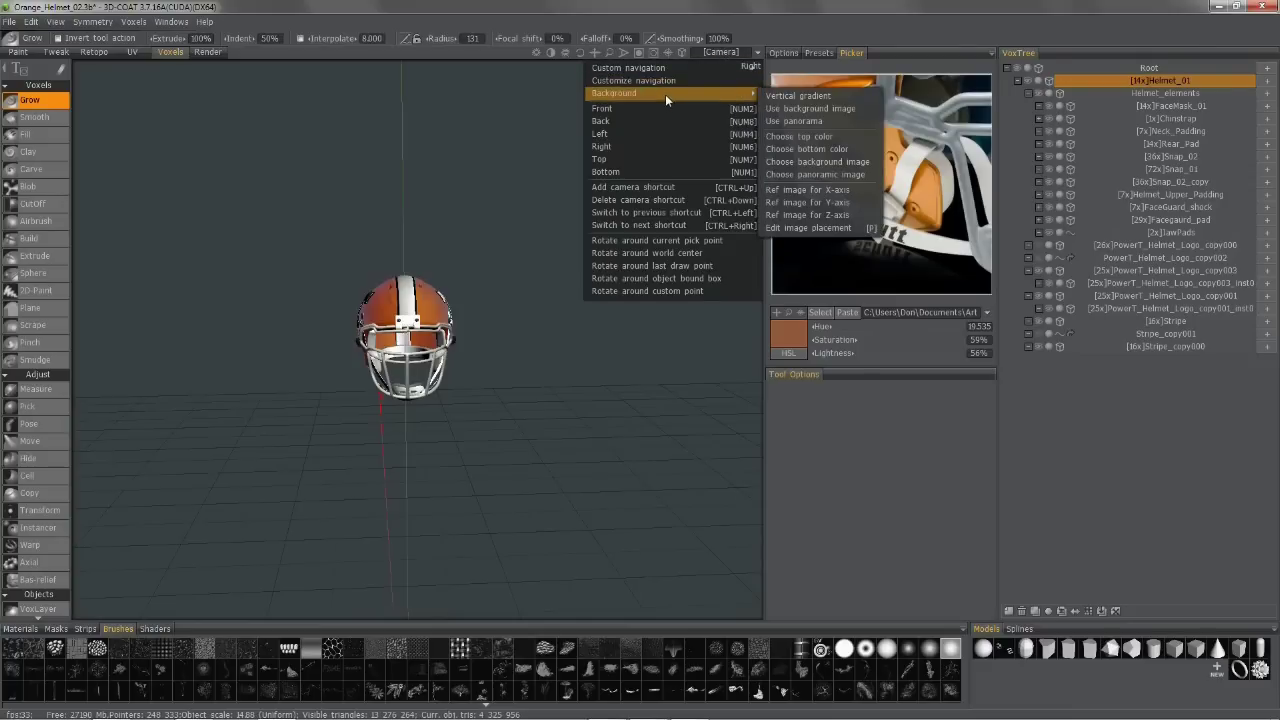
{"action": "left_click", "coordinate": [808, 214]}
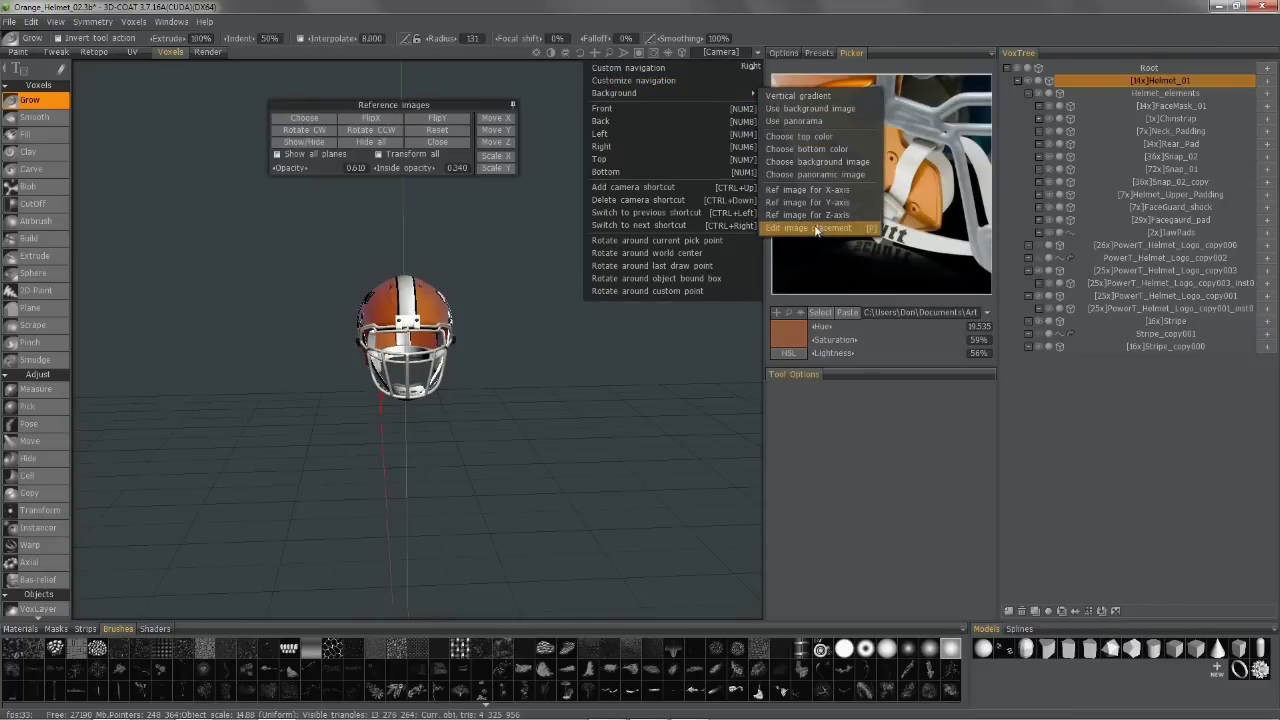
{"action": "left_click", "coordinate": [305, 118]}
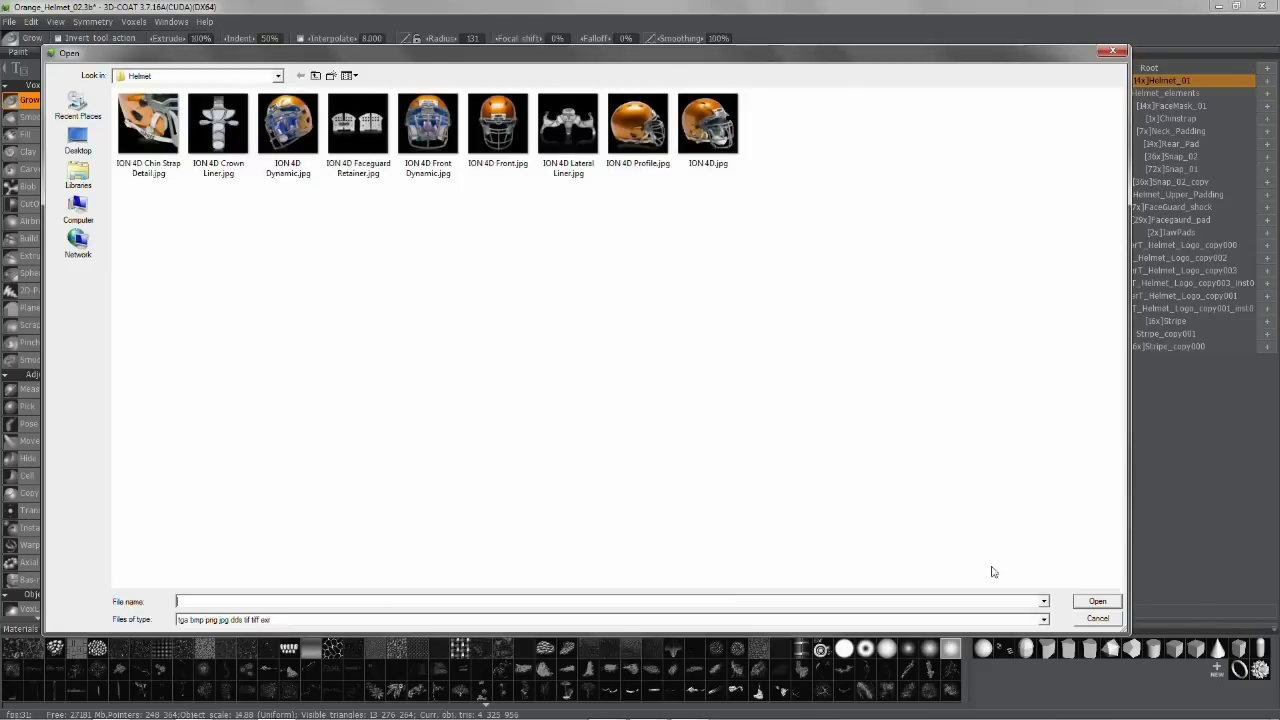
{"action": "left_click", "coordinate": [1097, 618]}
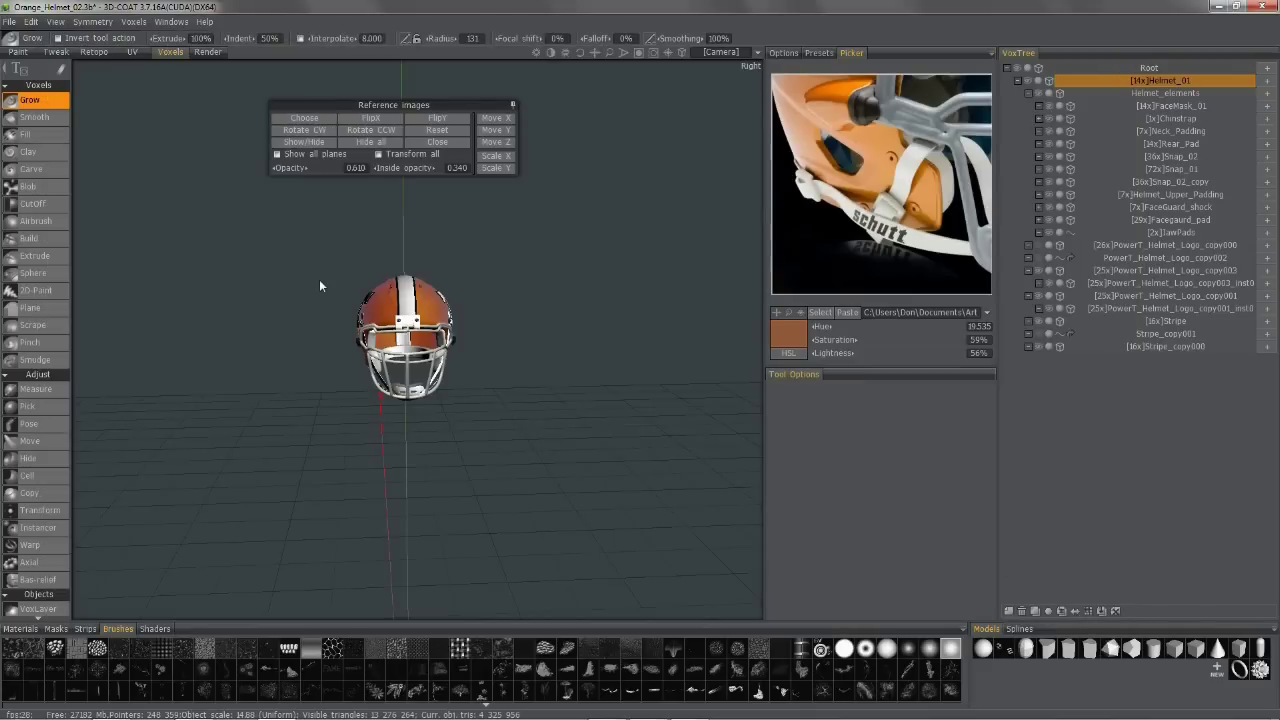
{"action": "left_click_drag", "start_coordinate": [554, 386], "coordinate": [432, 260]}
{"action": "left_click_drag", "start_coordinate": [511, 419], "coordinate": [434, 419]}
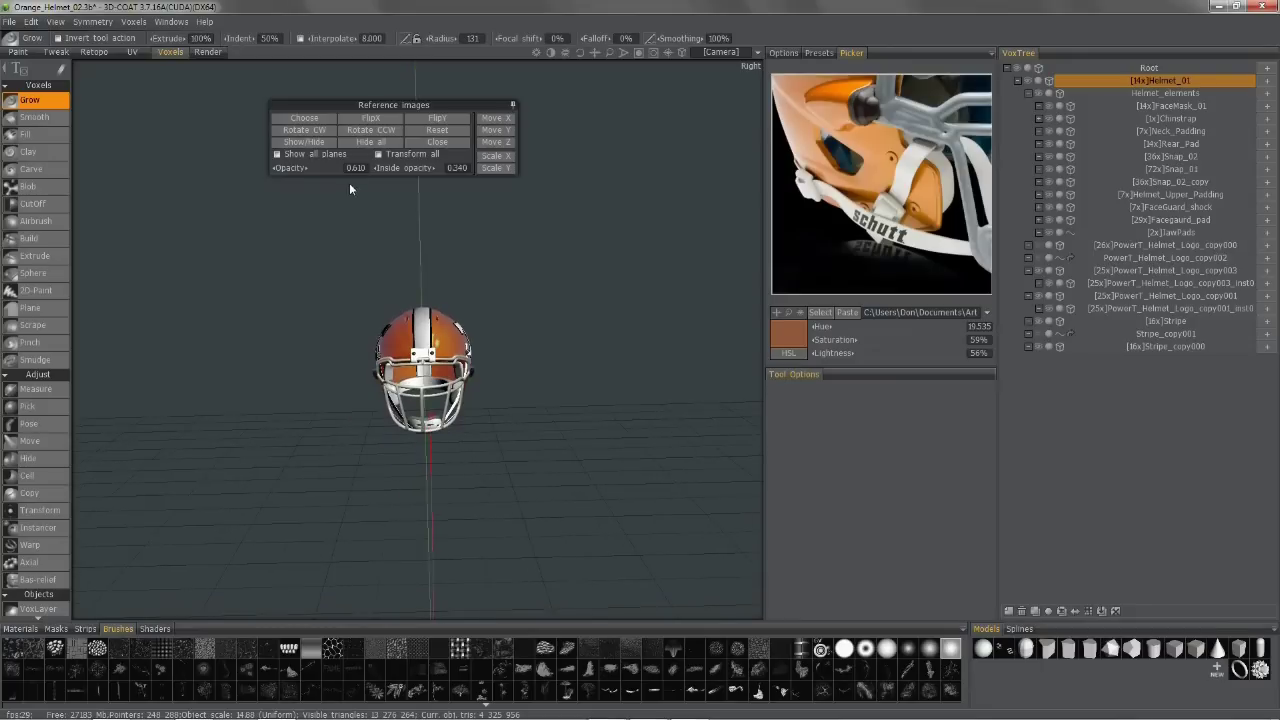
{"action": "left_click", "coordinate": [306, 119]}
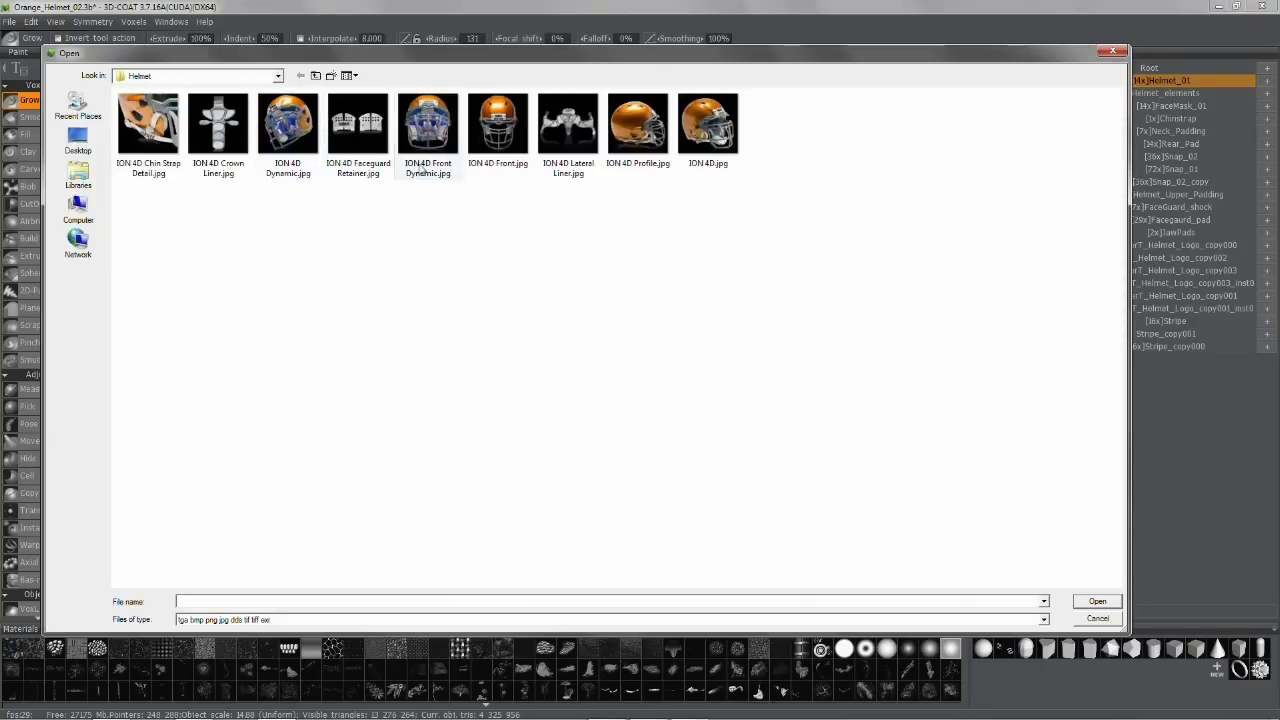
{"action": "double_click", "coordinate": [497, 125]}
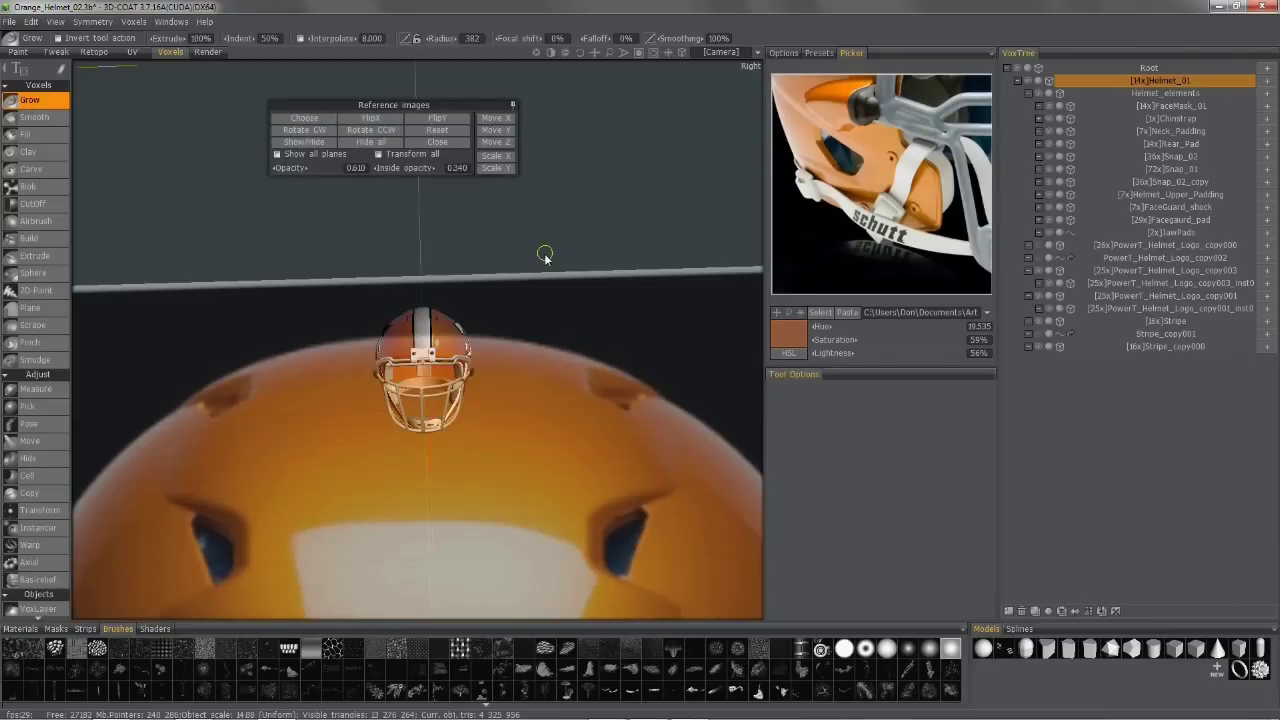
Step: Scale the front reference image to 25 in both X and Y and raise it to the helmet model's height
{"action": "scroll", "coordinate": [546, 255], "scroll_direction": "down", "scroll_amount": 6}
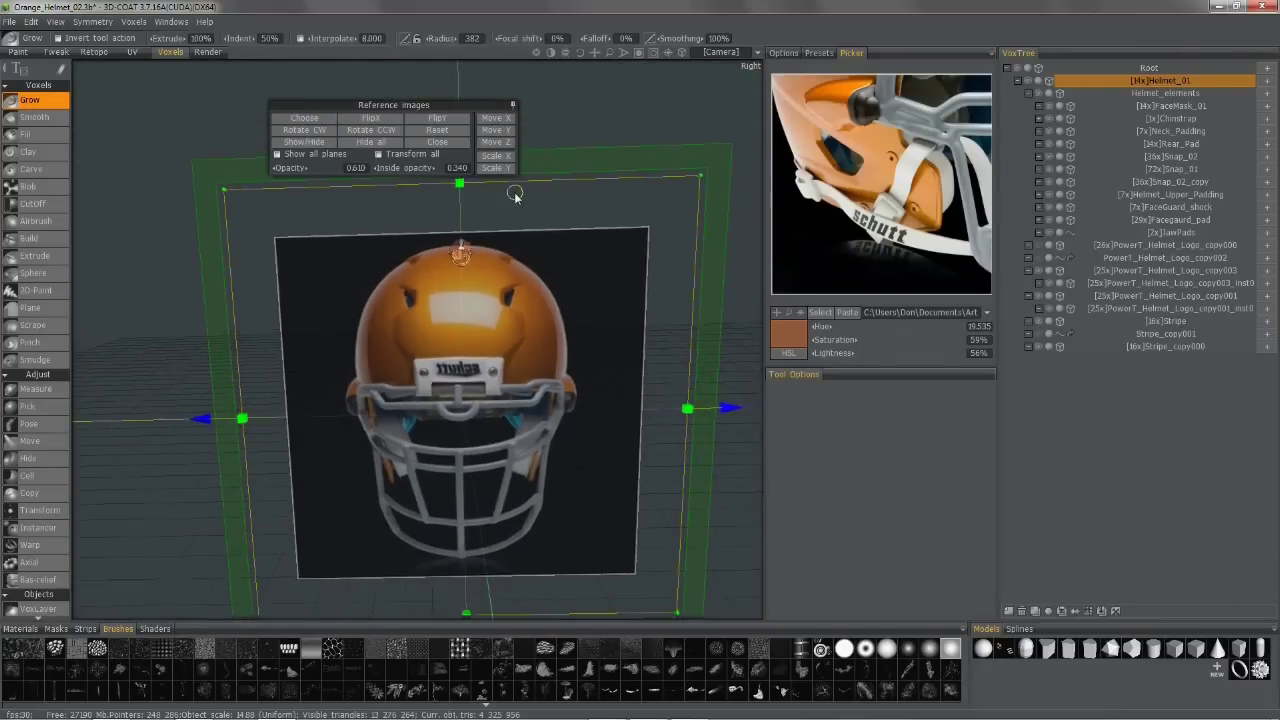
{"action": "right_click_drag", "start_coordinate": [515, 193], "coordinate": [500, 178]}
{"action": "left_click_drag", "start_coordinate": [500, 178], "coordinate": [479, 172]}
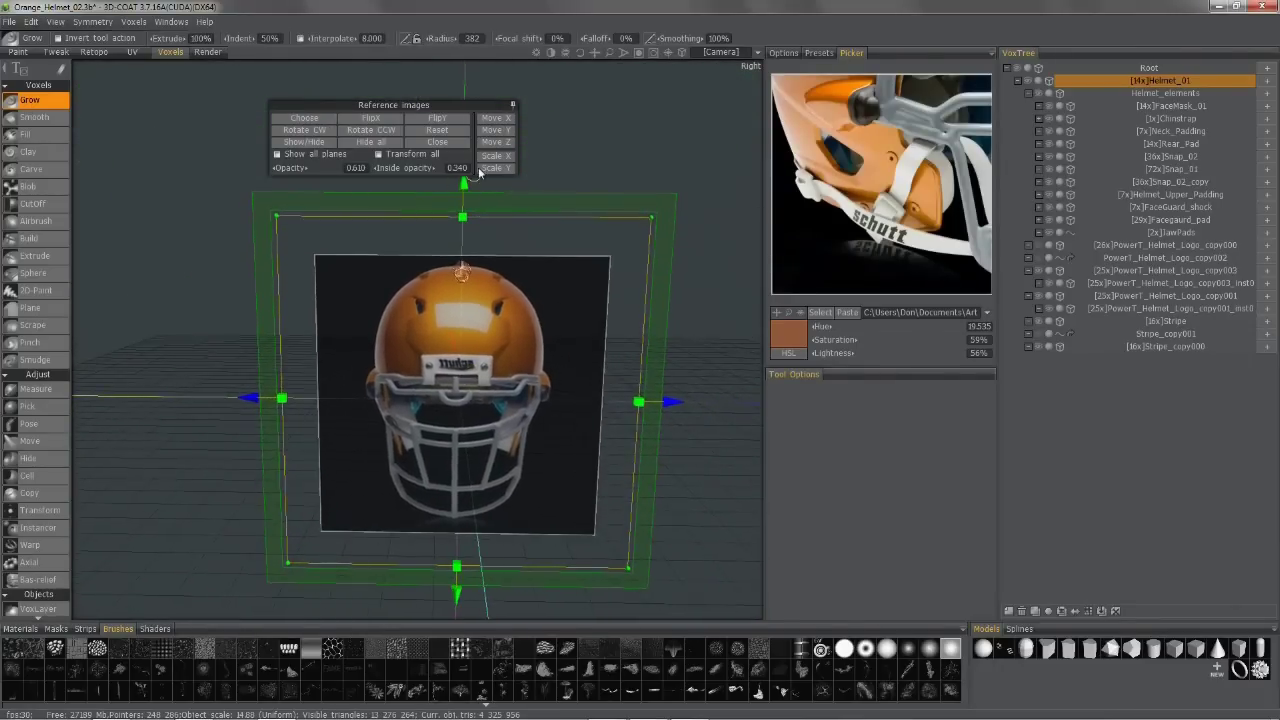
{"action": "left_click", "coordinate": [501, 170]}
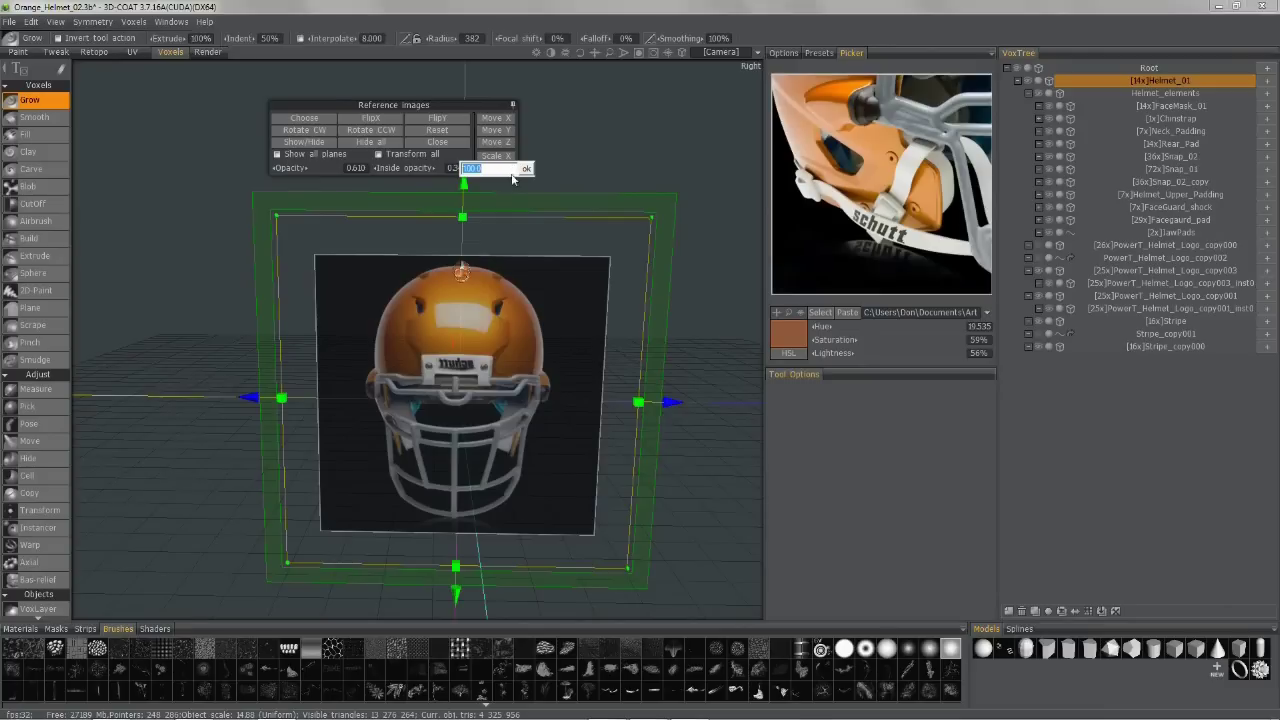
{"action": "key", "text": "Return"}
{"action": "left_click", "coordinate": [498, 158]}
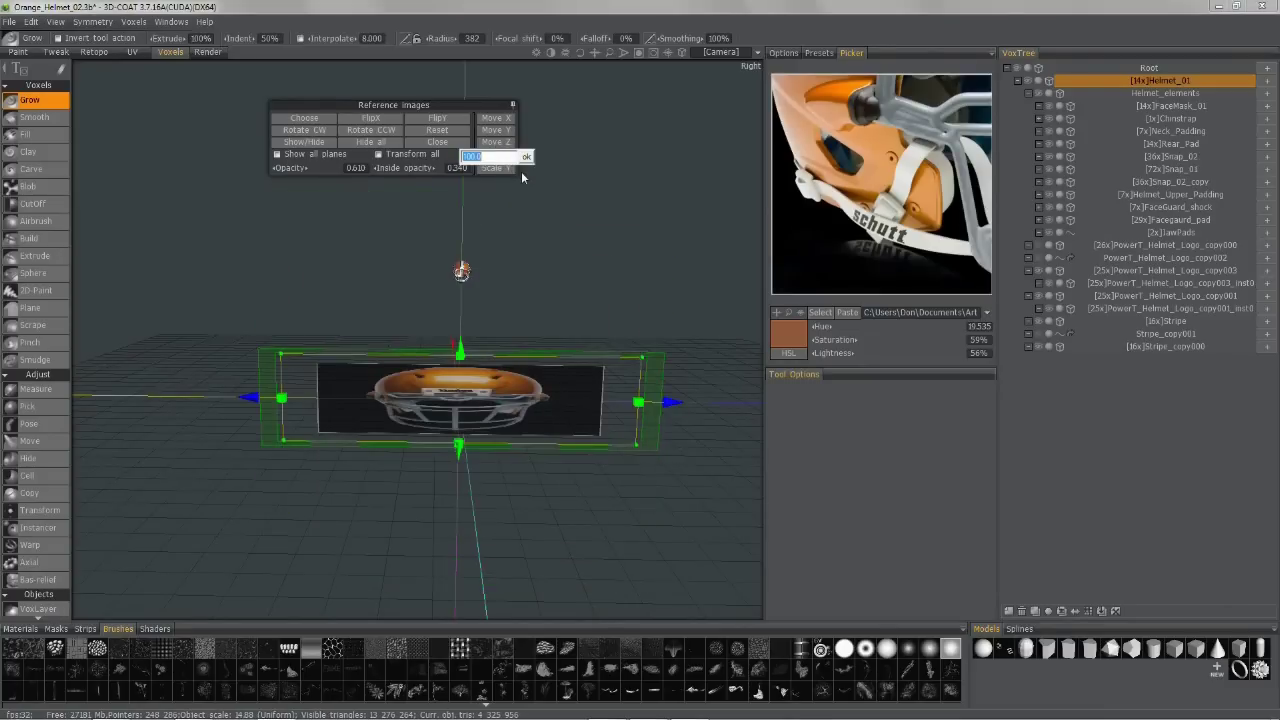
{"action": "type", "text": "25"}
{"action": "key", "text": "Return"}
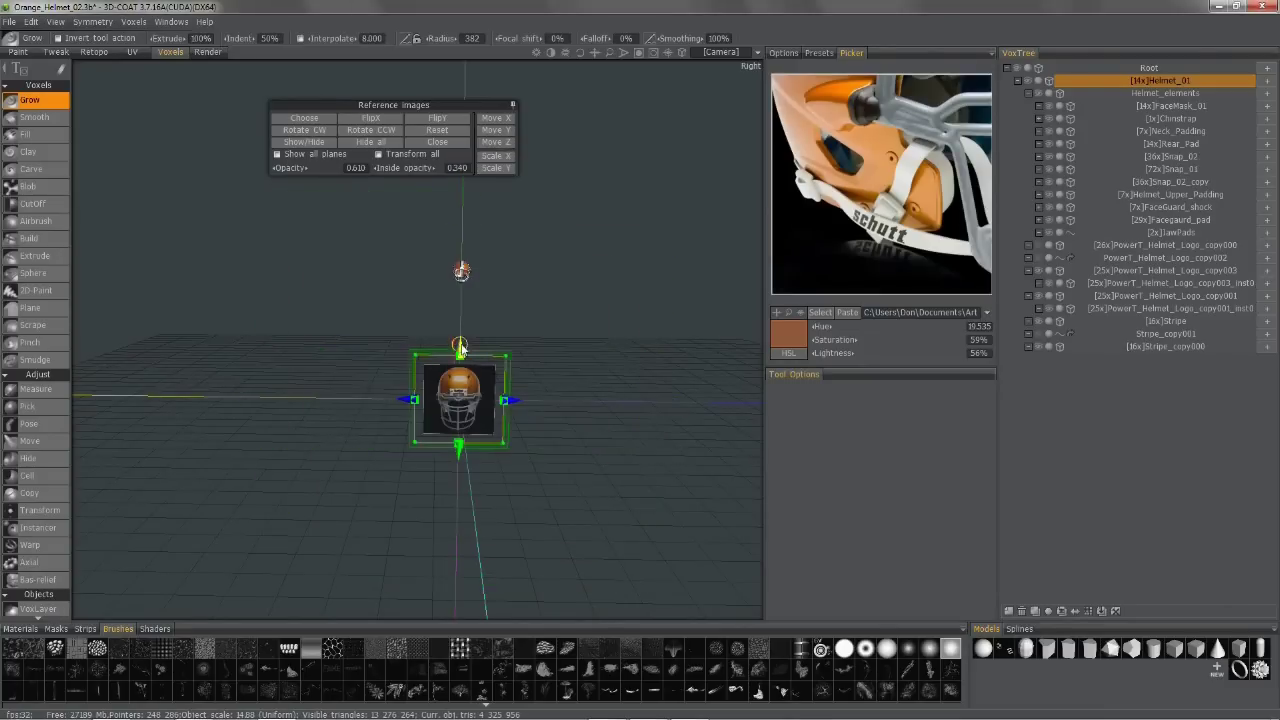
{"action": "left_click_drag", "start_coordinate": [460, 348], "coordinate": [460, 221]}
{"action": "scroll", "coordinate": [451, 217], "scroll_direction": "up", "scroll_amount": 3}
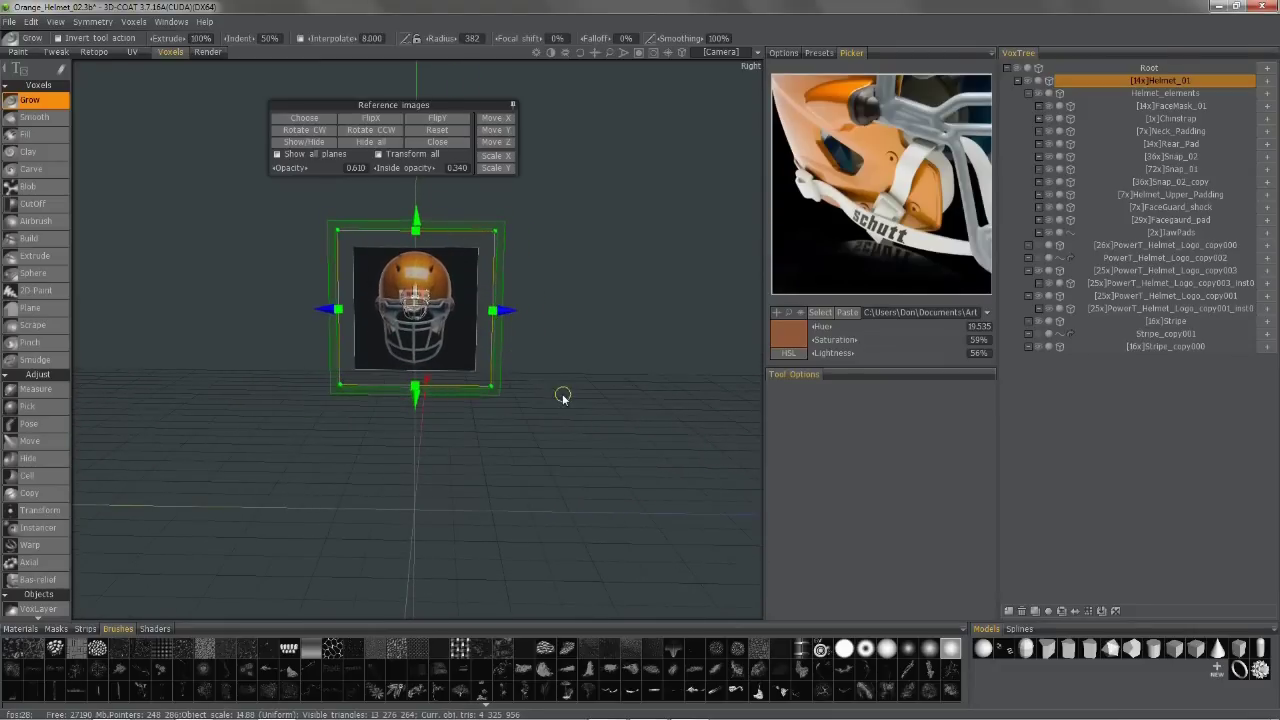
Step: Switch the viewport to orthographic projection in the Right view, with the helmet and its reference image close up
{"action": "left_click", "coordinate": [681, 52]}
{"action": "left_click", "coordinate": [681, 52]}
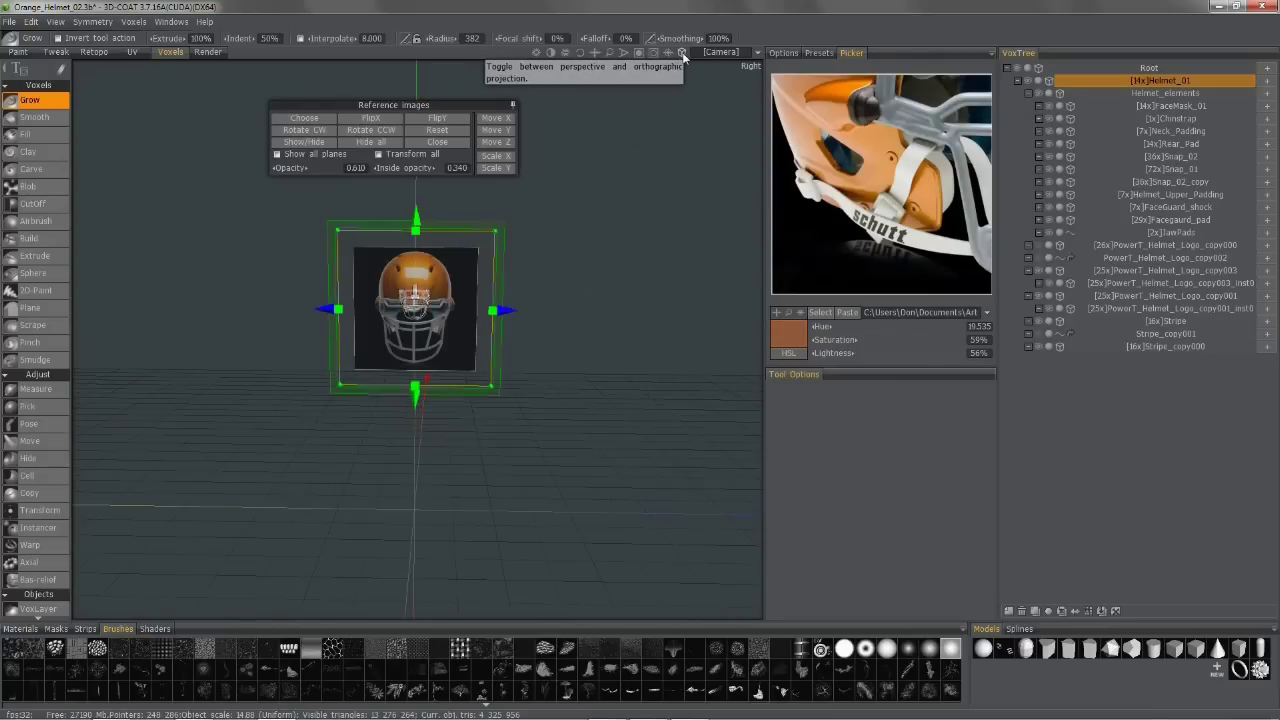
{"action": "left_click", "coordinate": [682, 51]}
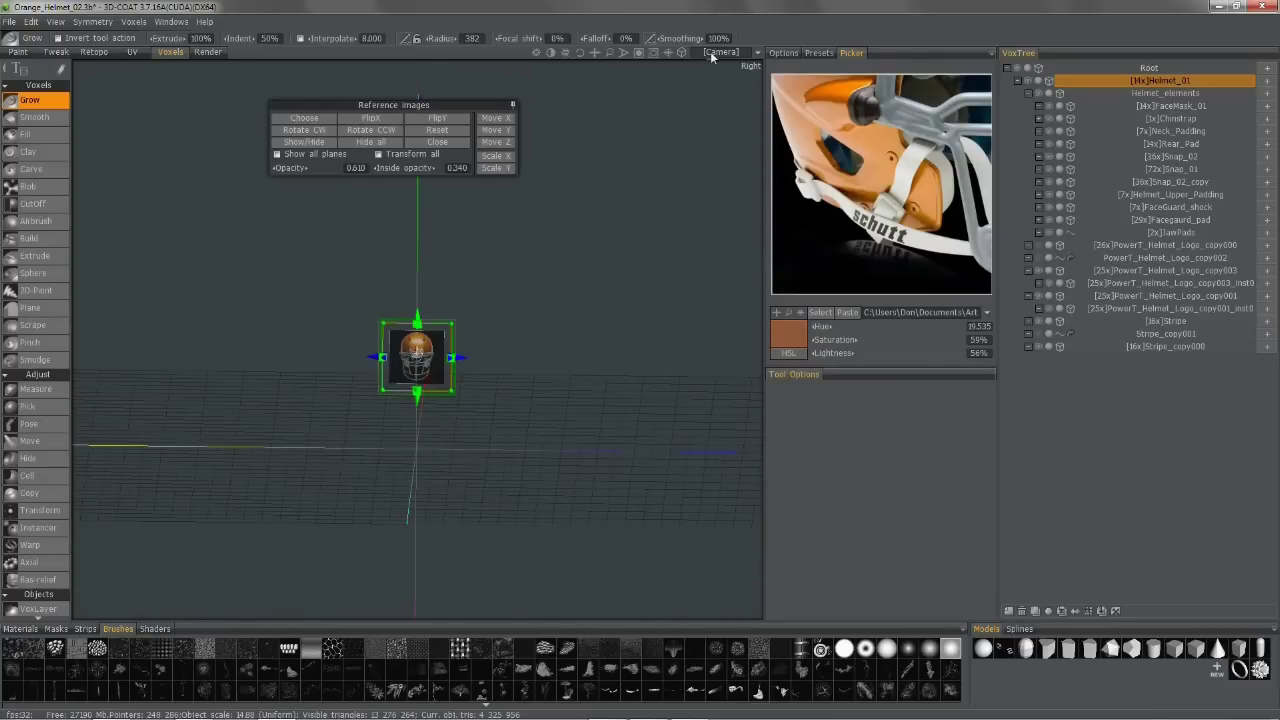
{"action": "left_click", "coordinate": [710, 51]}
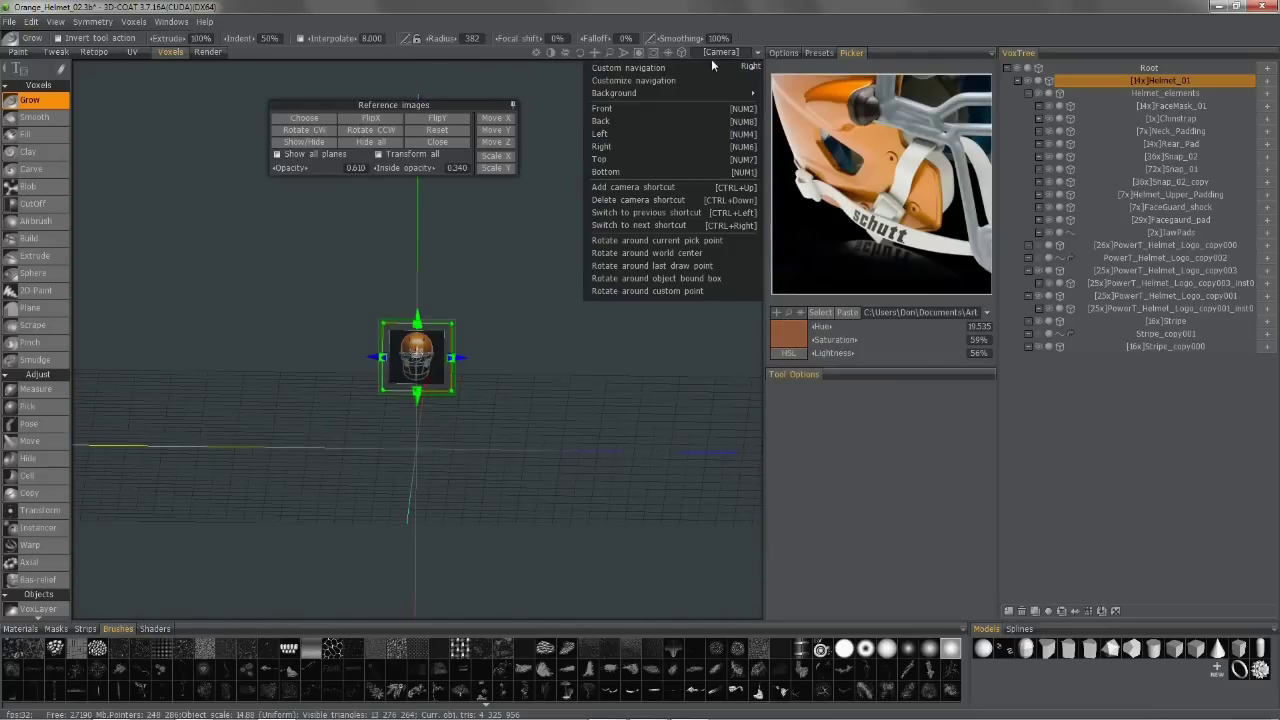
{"action": "left_click", "coordinate": [626, 147]}
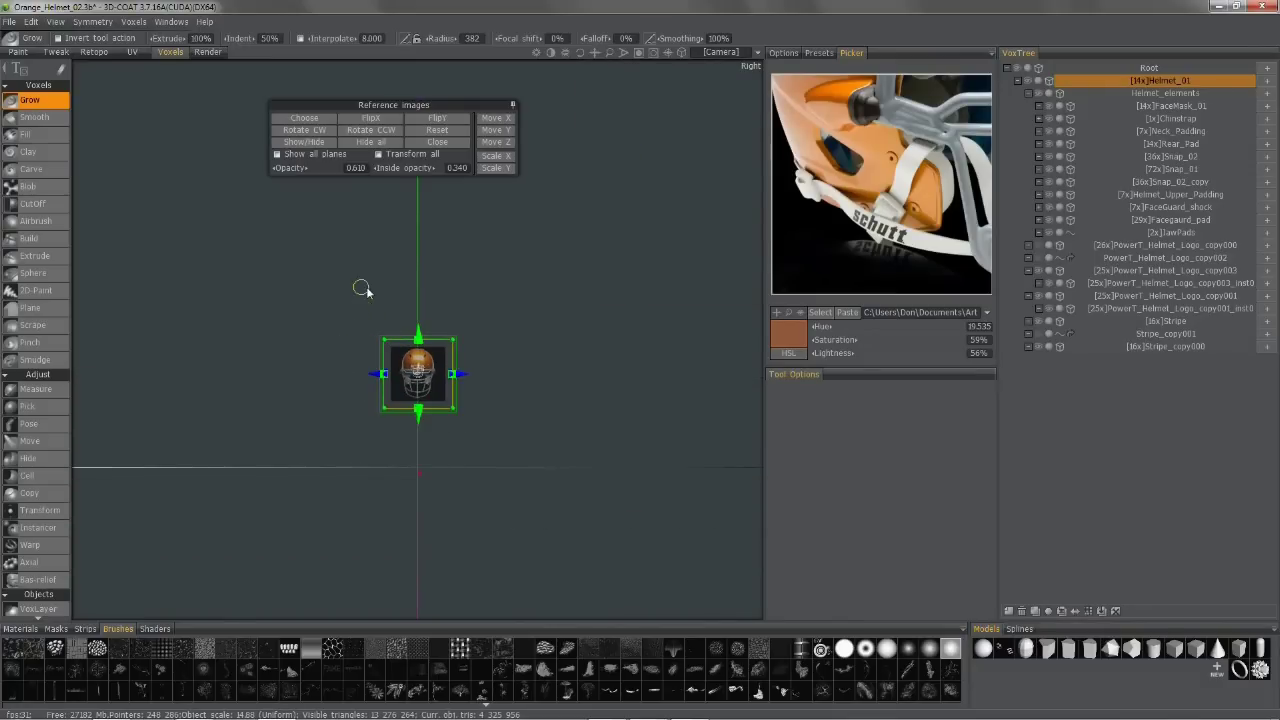
{"action": "scroll", "coordinate": [378, 302], "scroll_direction": "up", "scroll_amount": 6}
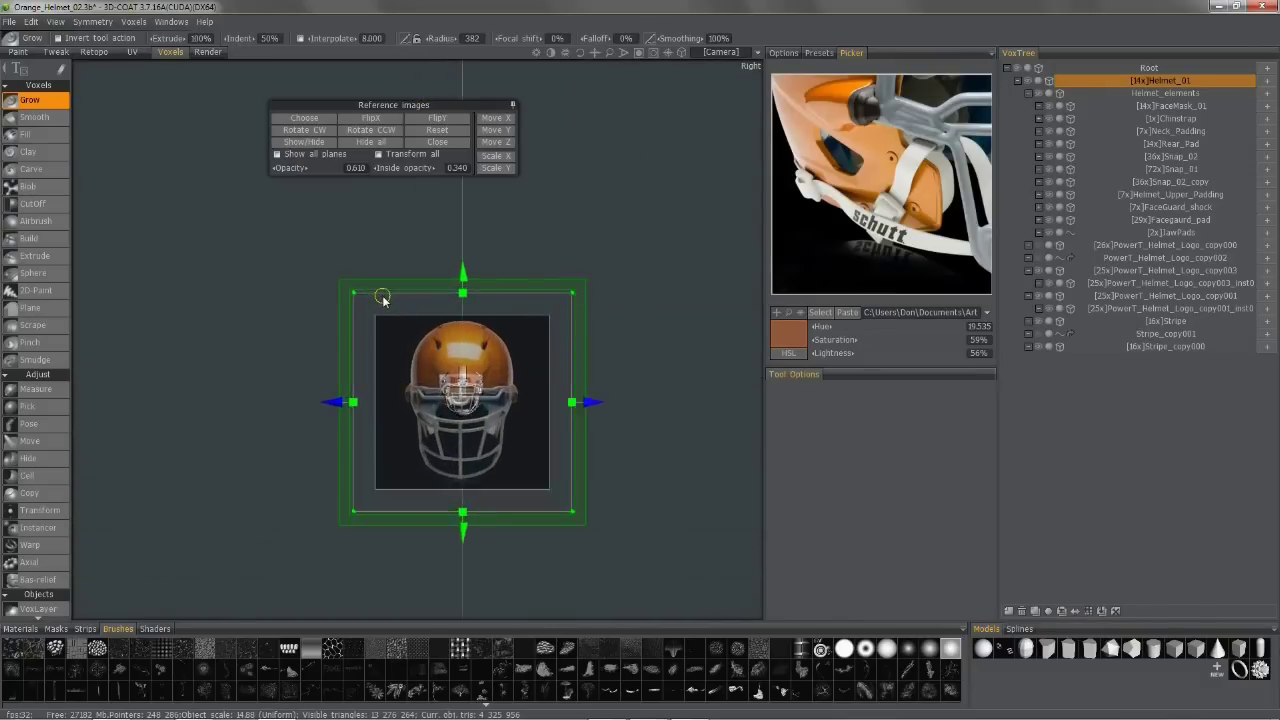
Step: Try out the front reference plane's move and scale handles and shrink the image proportionally towards the helmet model's size
{"action": "mouse_move", "coordinate": [440, 375]}
{"action": "left_mouse_down"}
{"action": "mouse_move", "coordinate": [439, 300]}
{"action": "mouse_move", "coordinate": [444, 388]}
{"action": "left_mouse_up"}
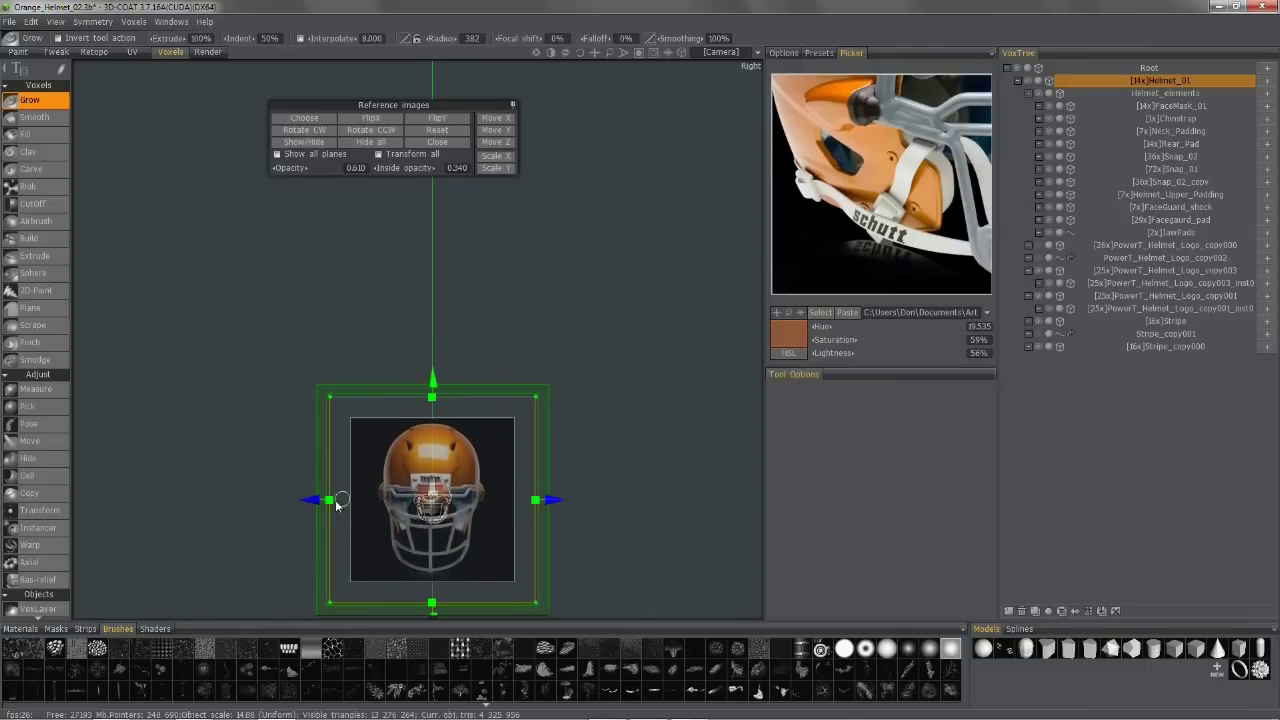
{"action": "mouse_move", "coordinate": [328, 500]}
{"action": "left_mouse_down"}
{"action": "mouse_move", "coordinate": [366, 502]}
{"action": "mouse_move", "coordinate": [315, 508]}
{"action": "mouse_move", "coordinate": [363, 506]}
{"action": "mouse_move", "coordinate": [325, 512]}
{"action": "mouse_move", "coordinate": [323, 495]}
{"action": "left_mouse_up"}
{"action": "left_click_drag", "start_coordinate": [431, 399], "coordinate": [409, 355]}
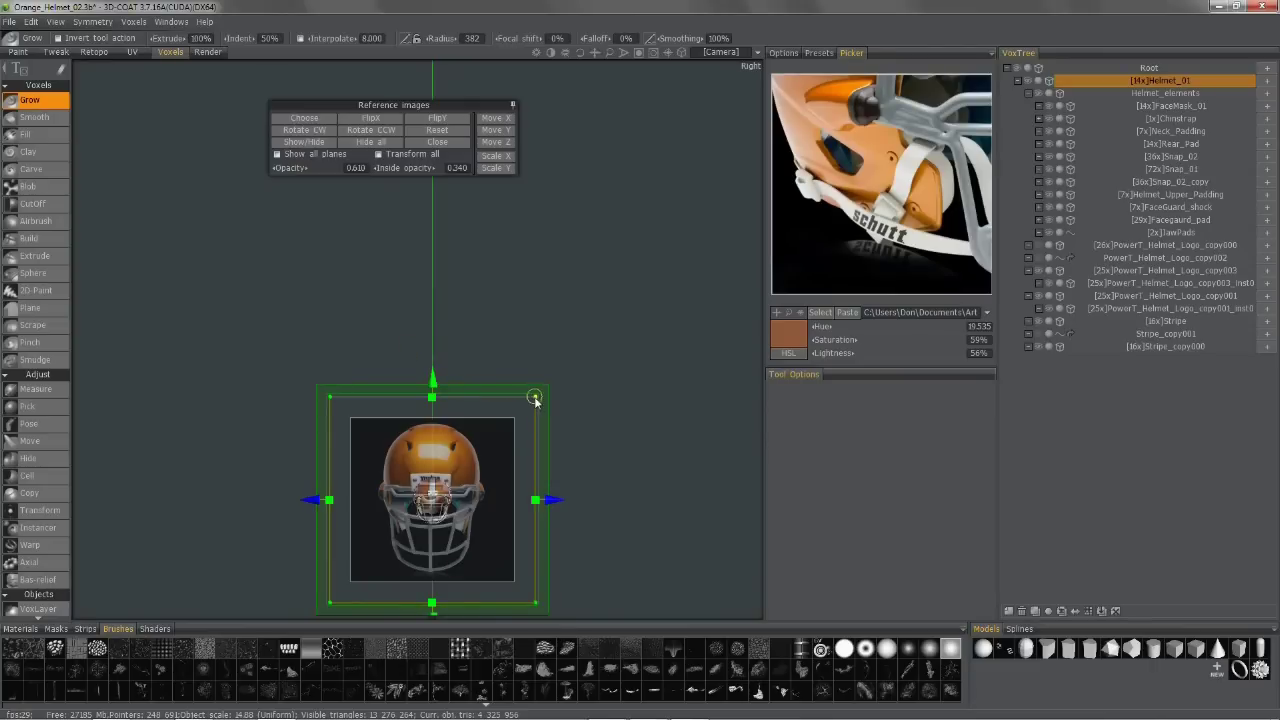
{"action": "mouse_move", "coordinate": [535, 397]}
{"action": "left_mouse_down"}
{"action": "mouse_move", "coordinate": [483, 437]}
{"action": "mouse_move", "coordinate": [534, 392]}
{"action": "mouse_move", "coordinate": [493, 432]}
{"action": "mouse_move", "coordinate": [528, 405]}
{"action": "left_mouse_up"}
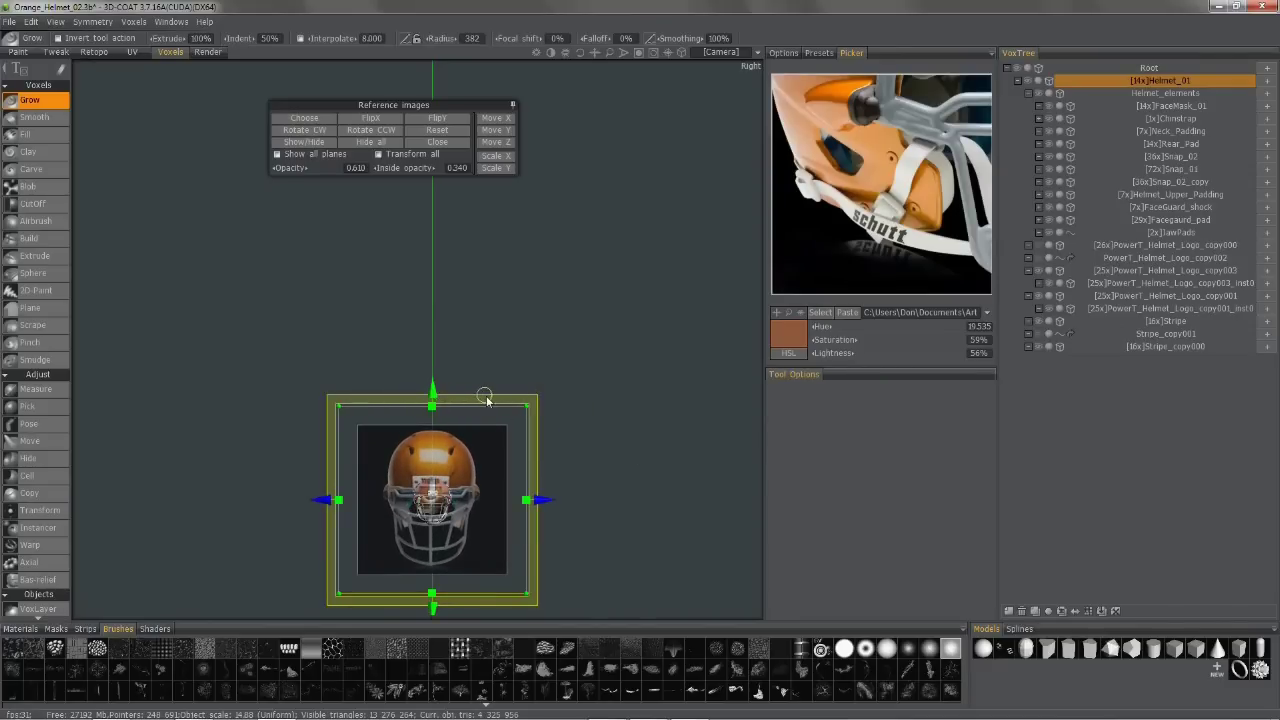
{"action": "mouse_move", "coordinate": [487, 400]}
{"action": "left_mouse_down"}
{"action": "mouse_move", "coordinate": [497, 356]}
{"action": "mouse_move", "coordinate": [437, 398]}
{"action": "mouse_move", "coordinate": [555, 396]}
{"action": "mouse_move", "coordinate": [452, 357]}
{"action": "mouse_move", "coordinate": [559, 394]}
{"action": "mouse_move", "coordinate": [448, 393]}
{"action": "mouse_move", "coordinate": [427, 417]}
{"action": "mouse_move", "coordinate": [490, 362]}
{"action": "mouse_move", "coordinate": [535, 458]}
{"action": "mouse_move", "coordinate": [470, 362]}
{"action": "mouse_move", "coordinate": [484, 437]}
{"action": "mouse_move", "coordinate": [490, 398]}
{"action": "left_mouse_up"}
Step: Frame the helmet in the Right view, centre the front reference image on it and adjust the image's height to match
{"action": "key", "text": "6"}
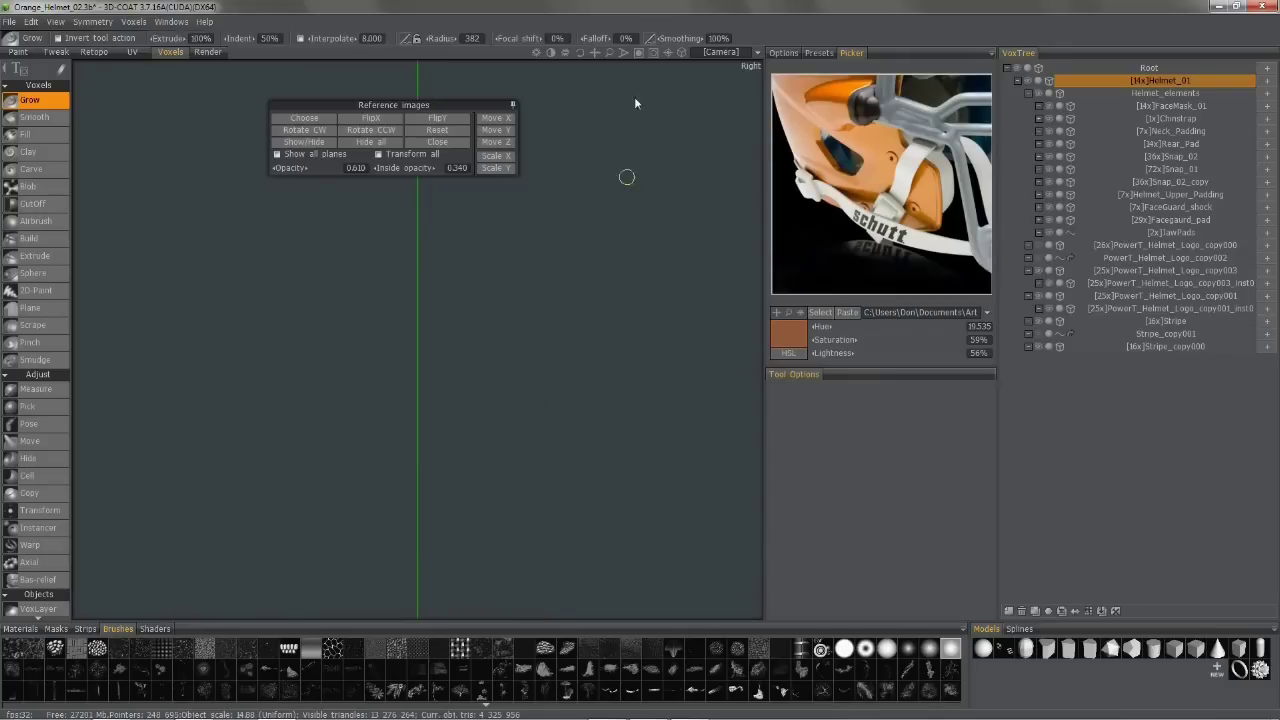
{"action": "left_click", "coordinate": [638, 52]}
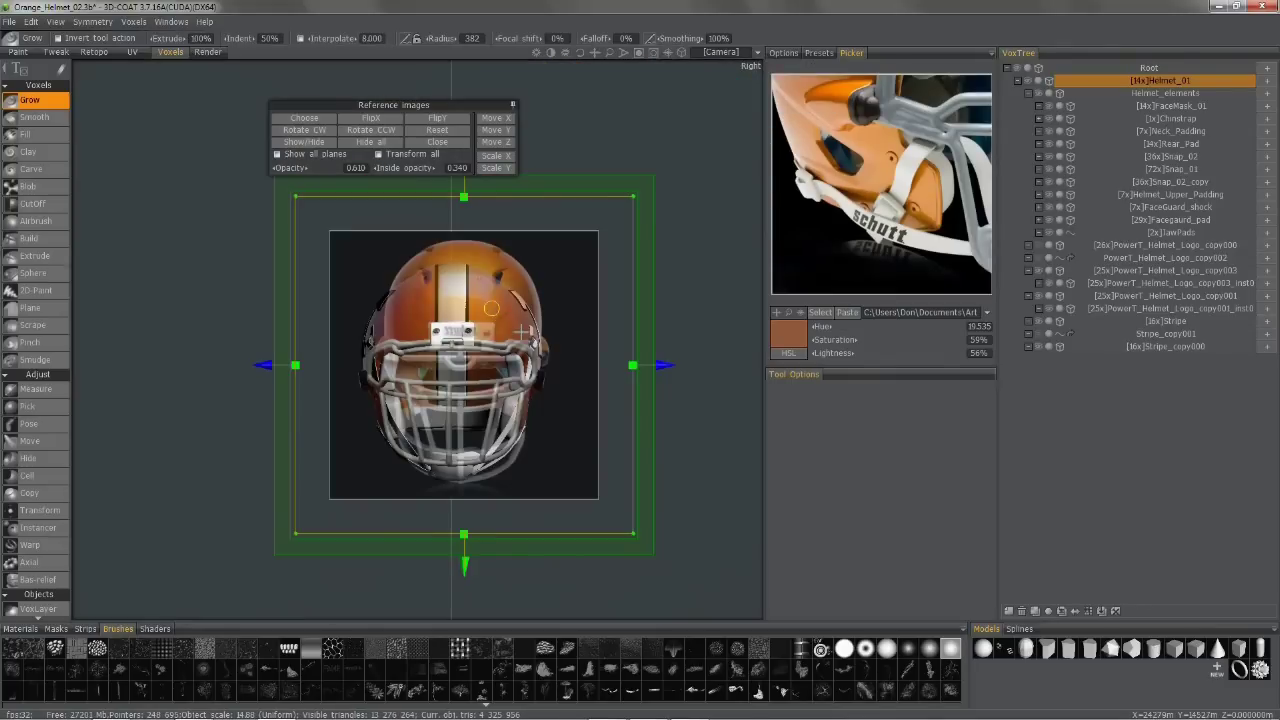
{"action": "left_click_drag", "start_coordinate": [657, 366], "coordinate": [651, 367]}
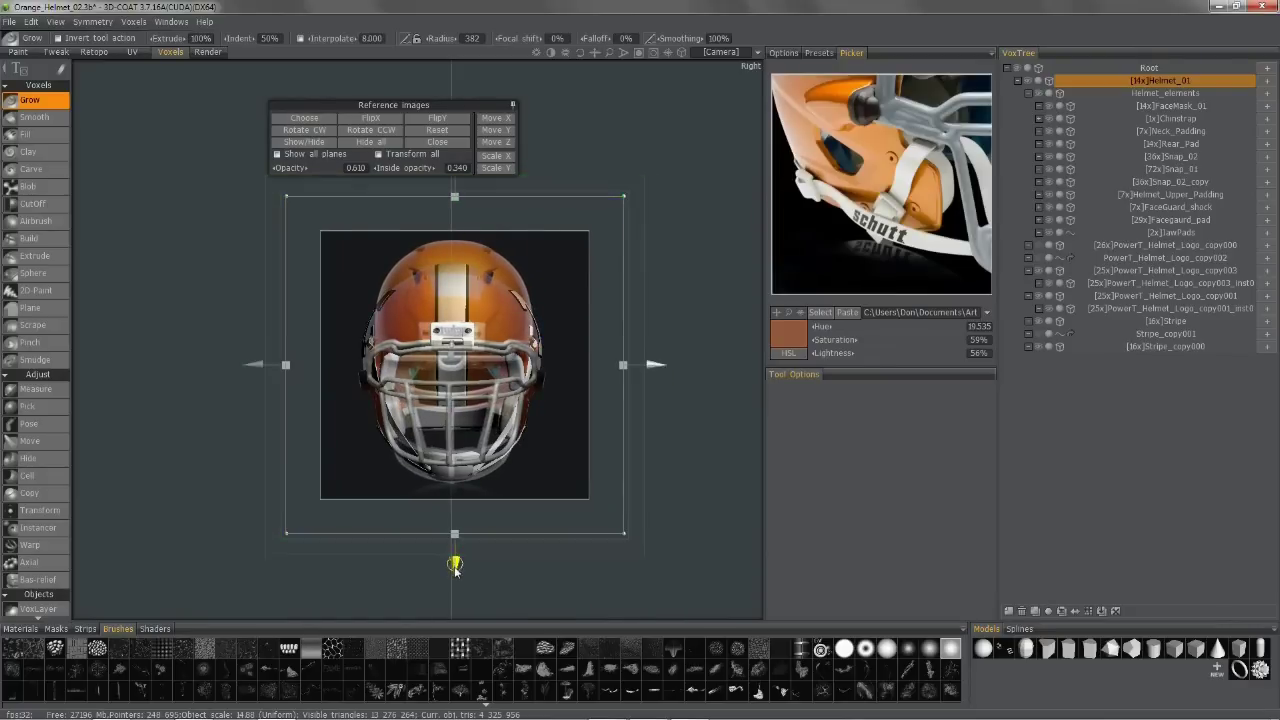
{"action": "left_click_drag", "start_coordinate": [455, 568], "coordinate": [460, 519]}
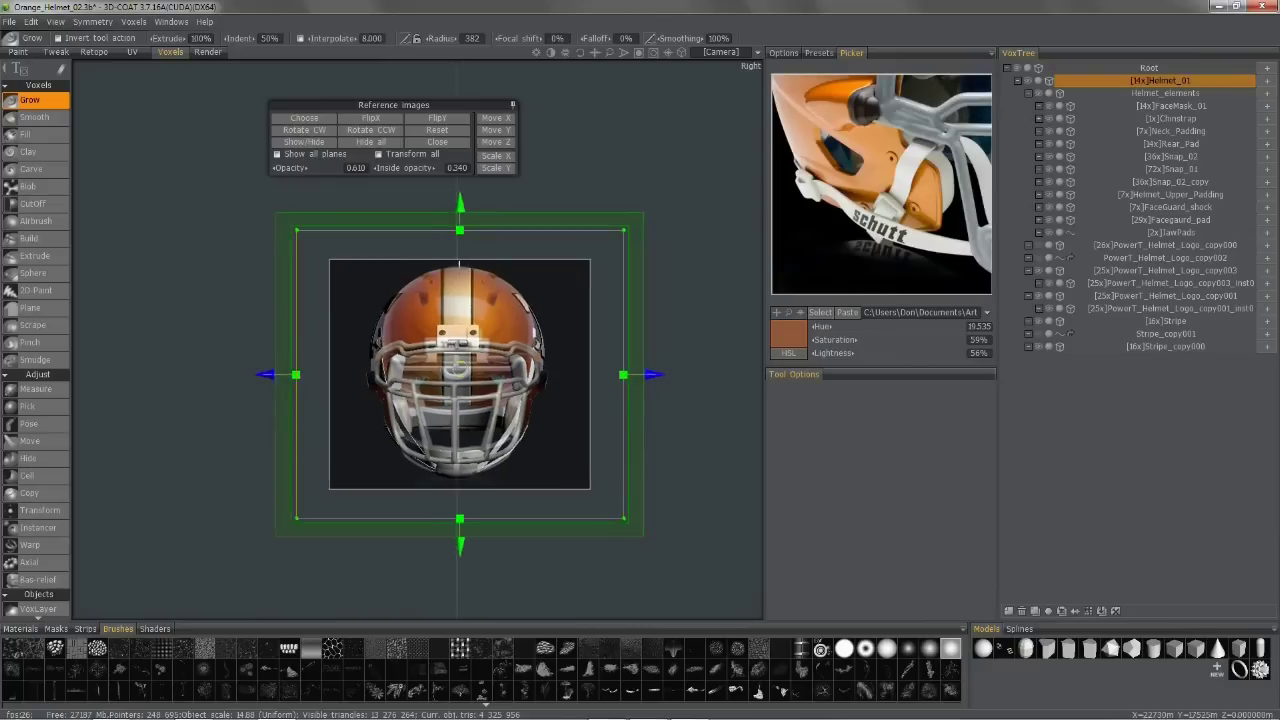
Step: Add ION 4D Profile.jpg as a reference image in the framed Front view and align it vertically with the helmet
{"action": "right_click_drag", "start_coordinate": [431, 194], "coordinate": [351, 275]}
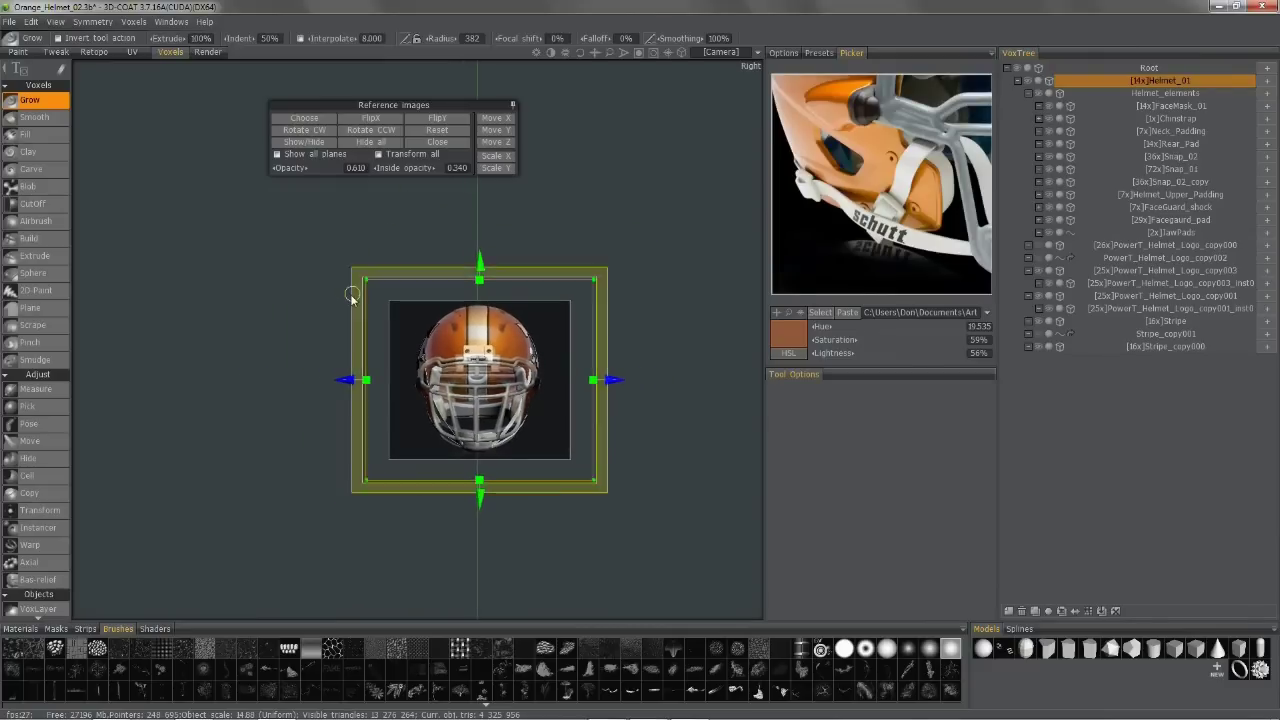
{"action": "left_click_drag", "start_coordinate": [342, 294], "coordinate": [321, 297]}
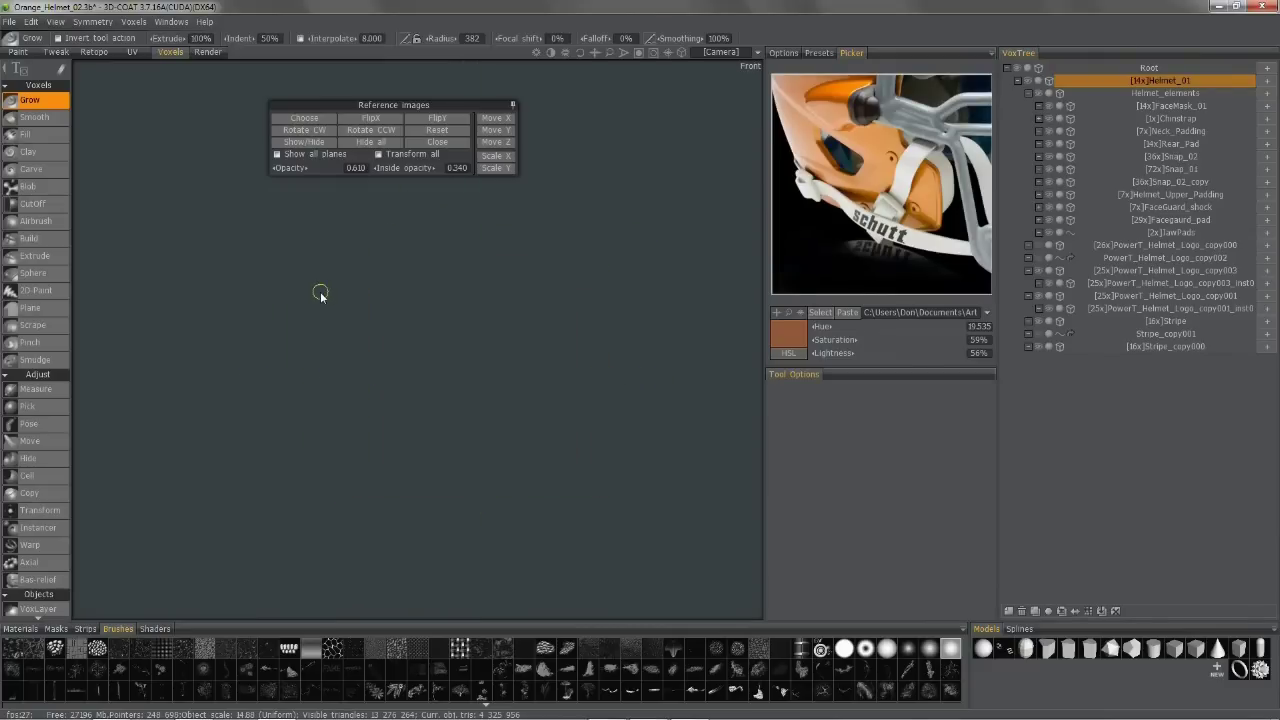
{"action": "left_click", "coordinate": [639, 54]}
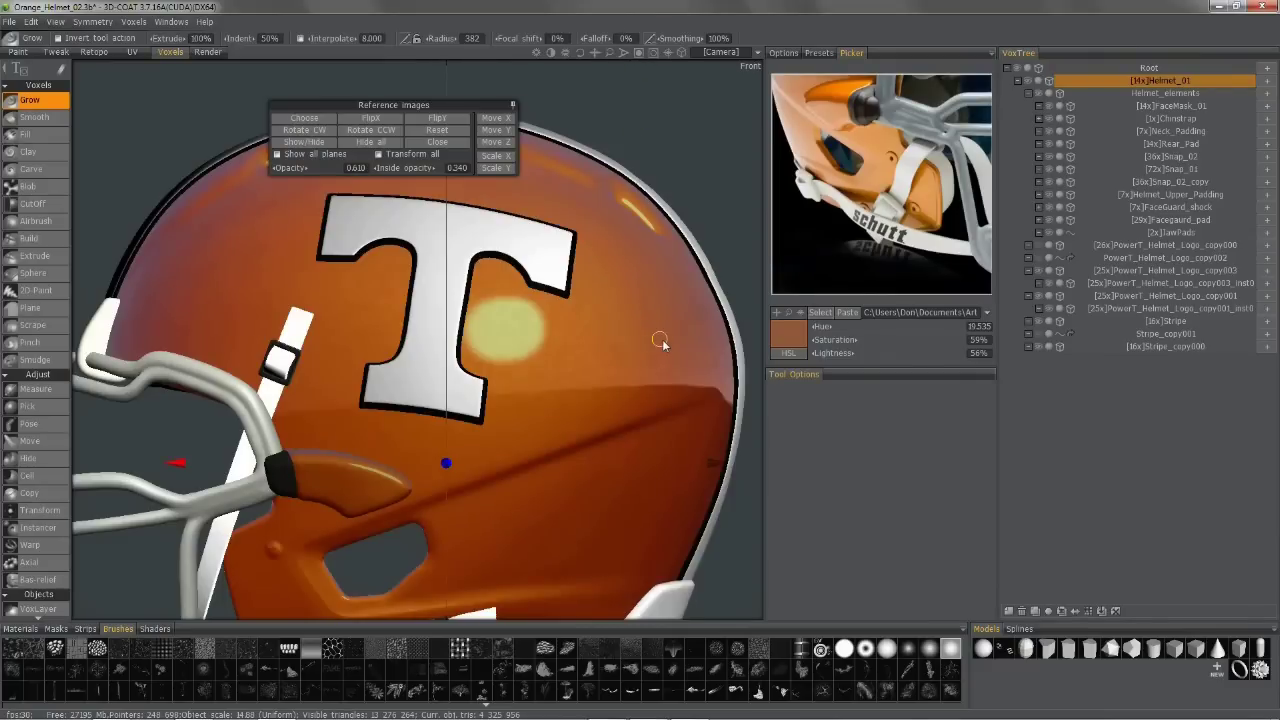
{"action": "scroll", "coordinate": [666, 340], "scroll_direction": "down", "scroll_amount": 8}
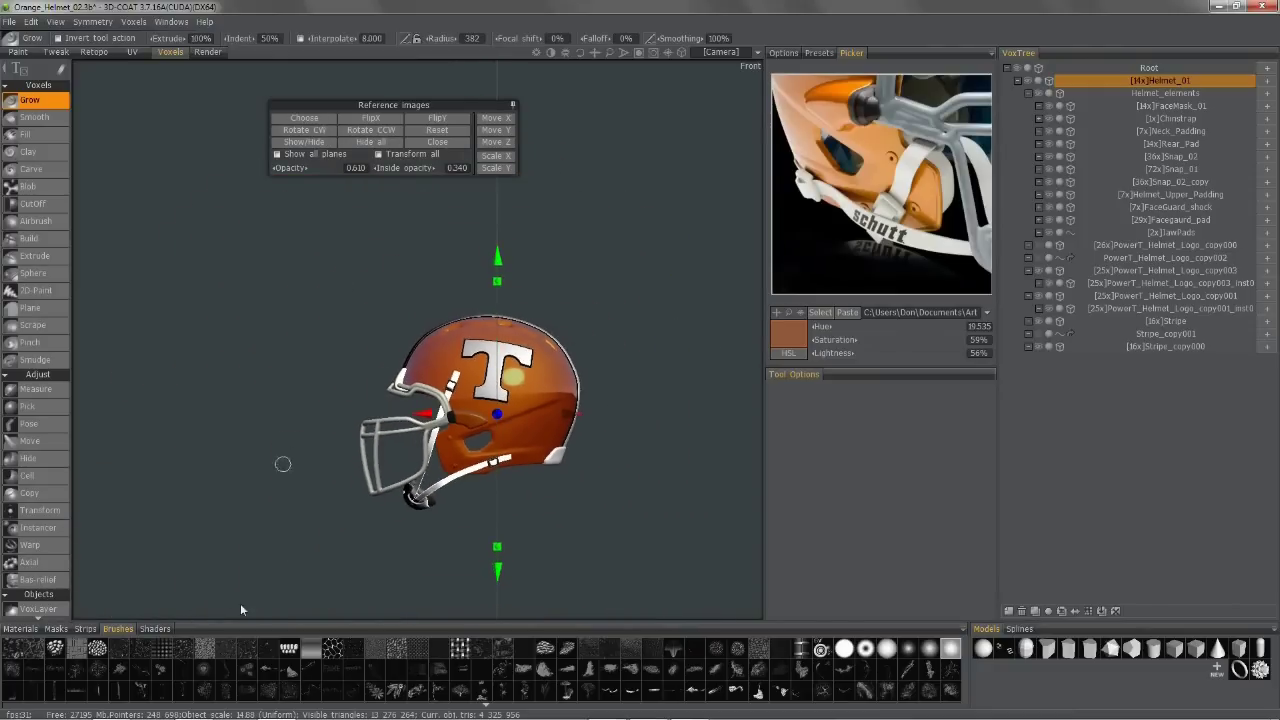
{"action": "mouse_move", "coordinate": [229, 716]}
{"action": "left_click", "coordinate": [113, 708]}
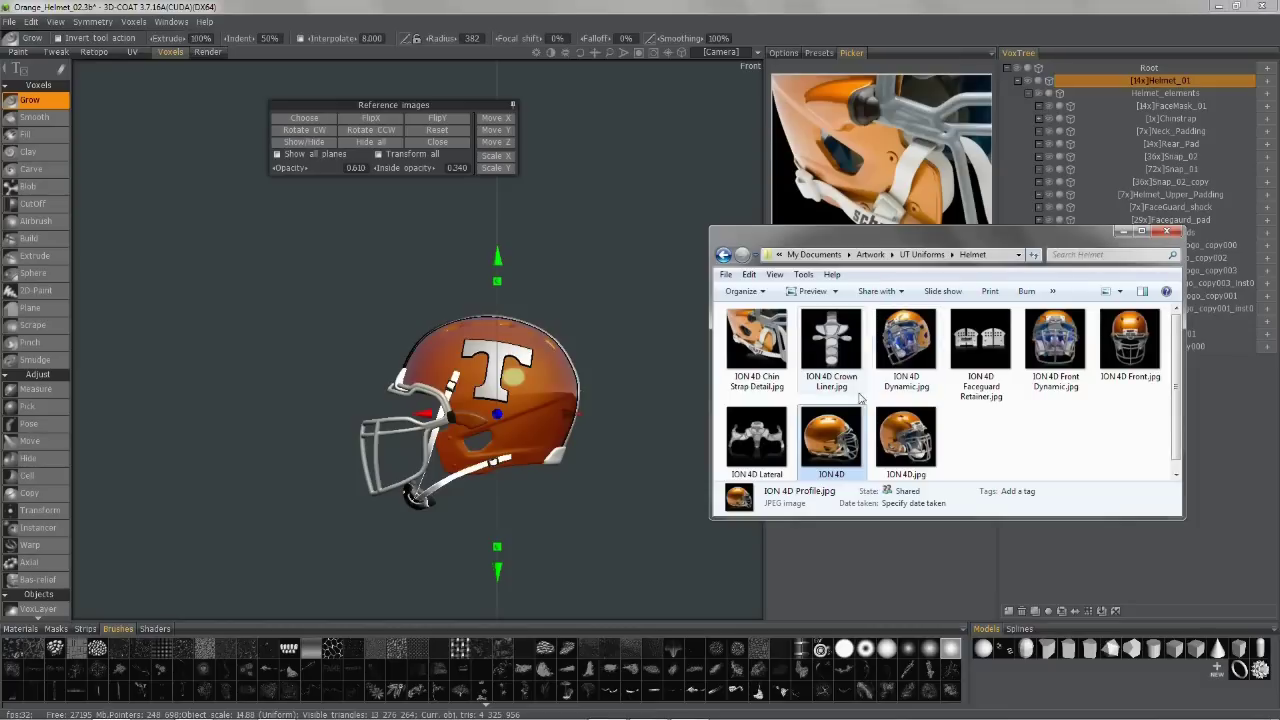
{"action": "left_click_drag", "start_coordinate": [840, 447], "coordinate": [495, 406]}
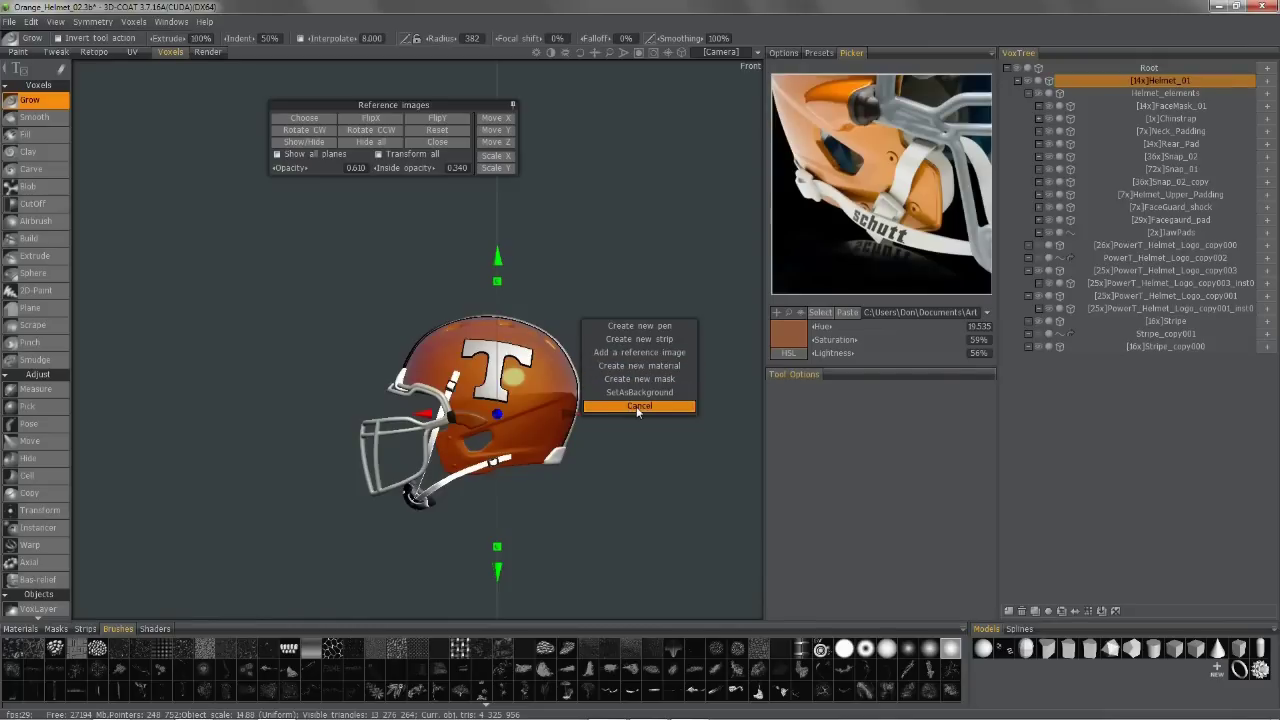
{"action": "left_click", "coordinate": [648, 353]}
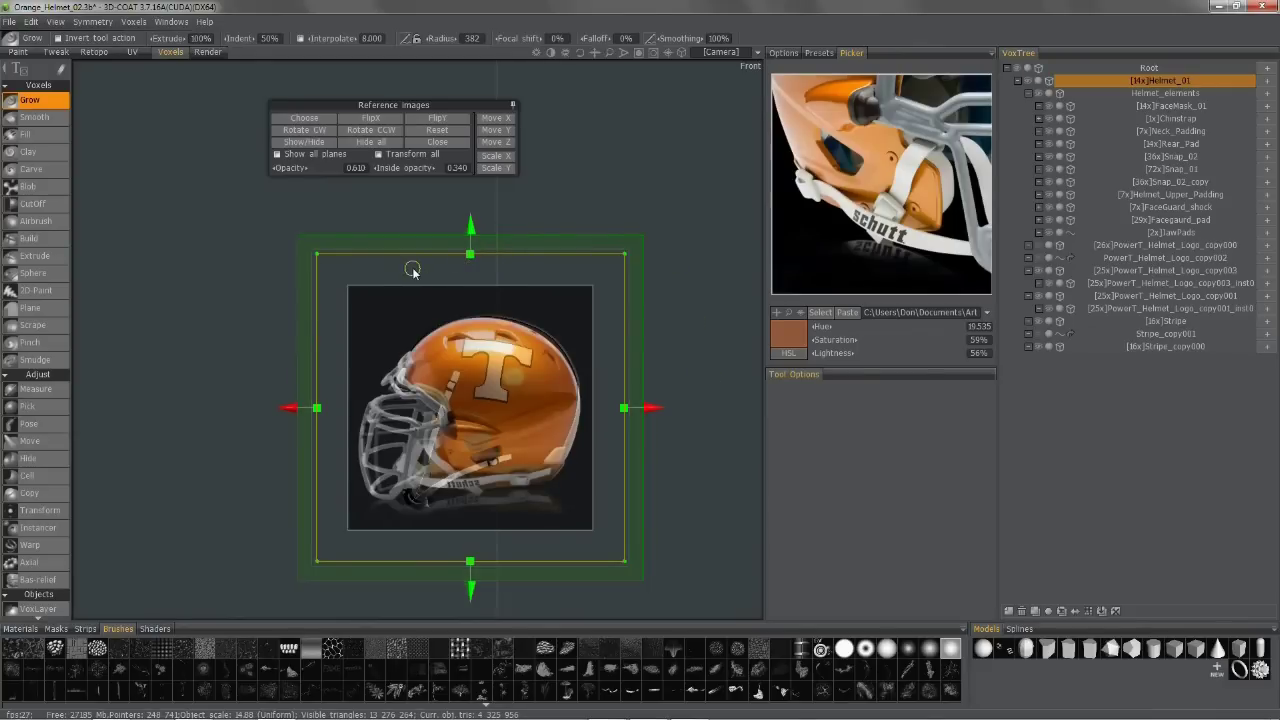
{"action": "scroll", "coordinate": [414, 266], "scroll_direction": "down", "scroll_amount": 1}
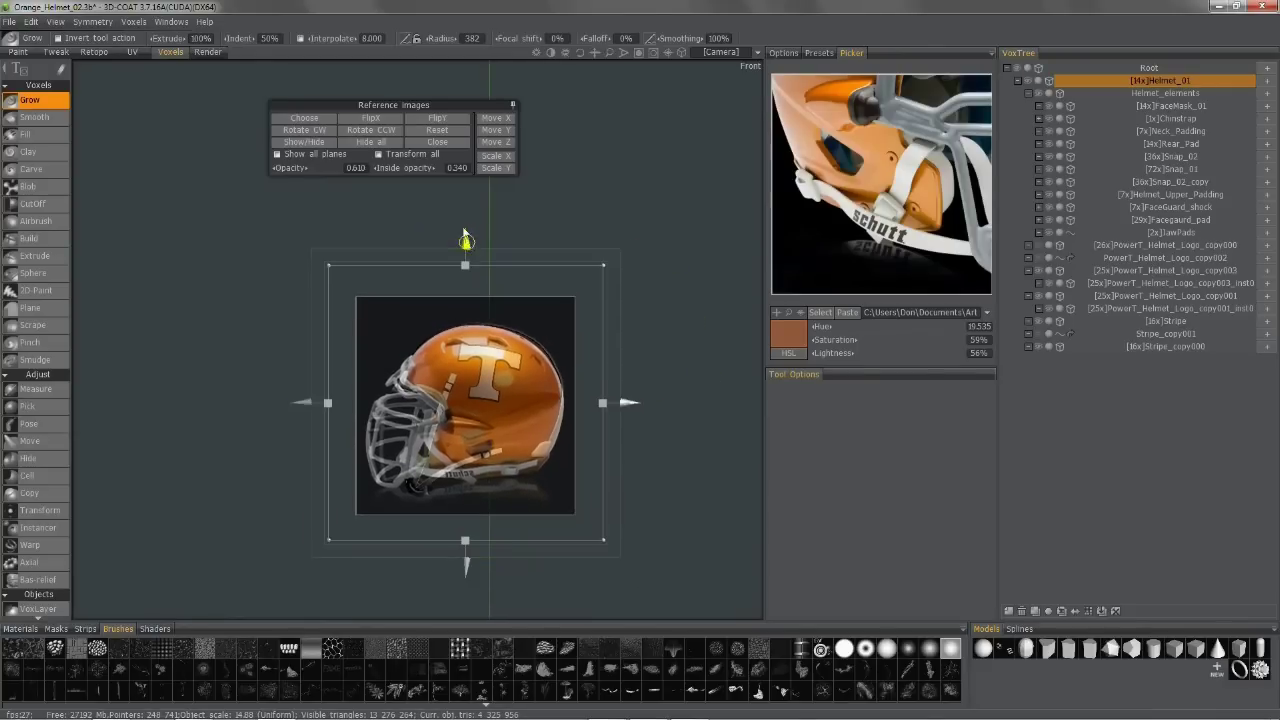
{"action": "mouse_move", "coordinate": [466, 242]}
{"action": "left_mouse_down"}
{"action": "mouse_move", "coordinate": [465, 194]}
{"action": "mouse_move", "coordinate": [466, 246]}
{"action": "left_mouse_up"}
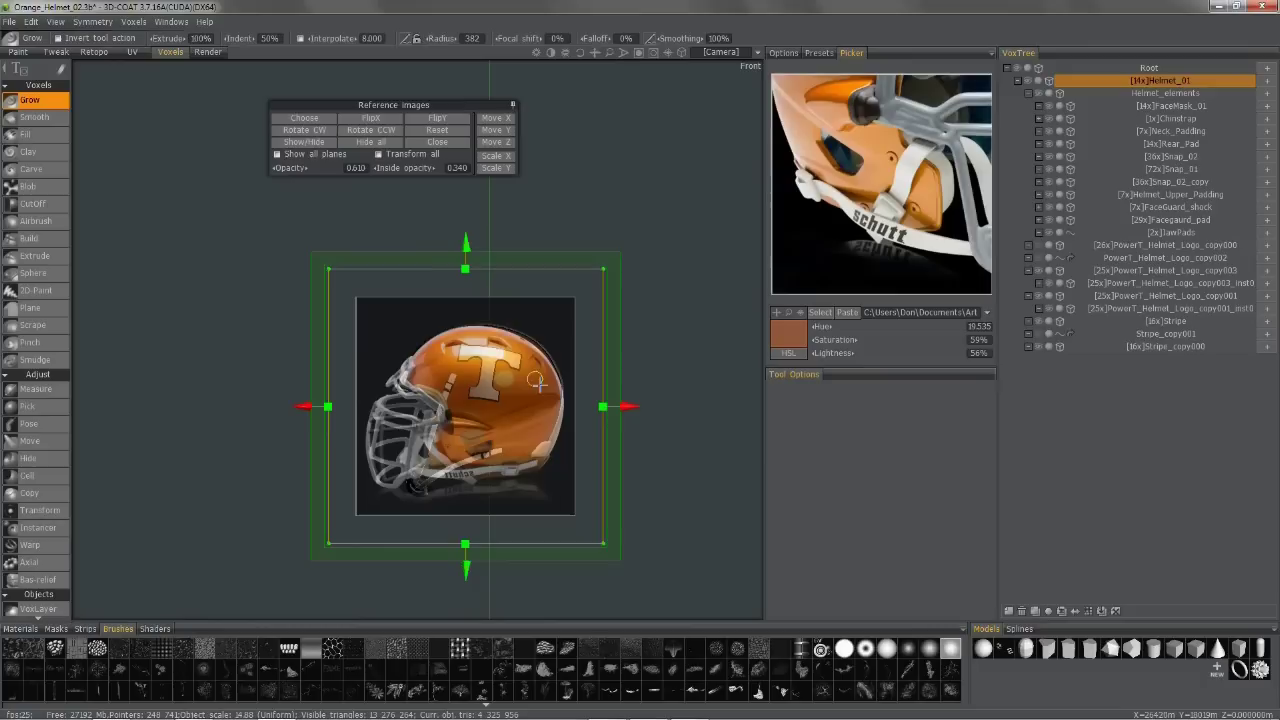
Step: Inspect the front and profile reference planes around the helmet from several angles in perspective
{"action": "scroll", "coordinate": [550, 391], "scroll_direction": "down", "scroll_amount": 5}
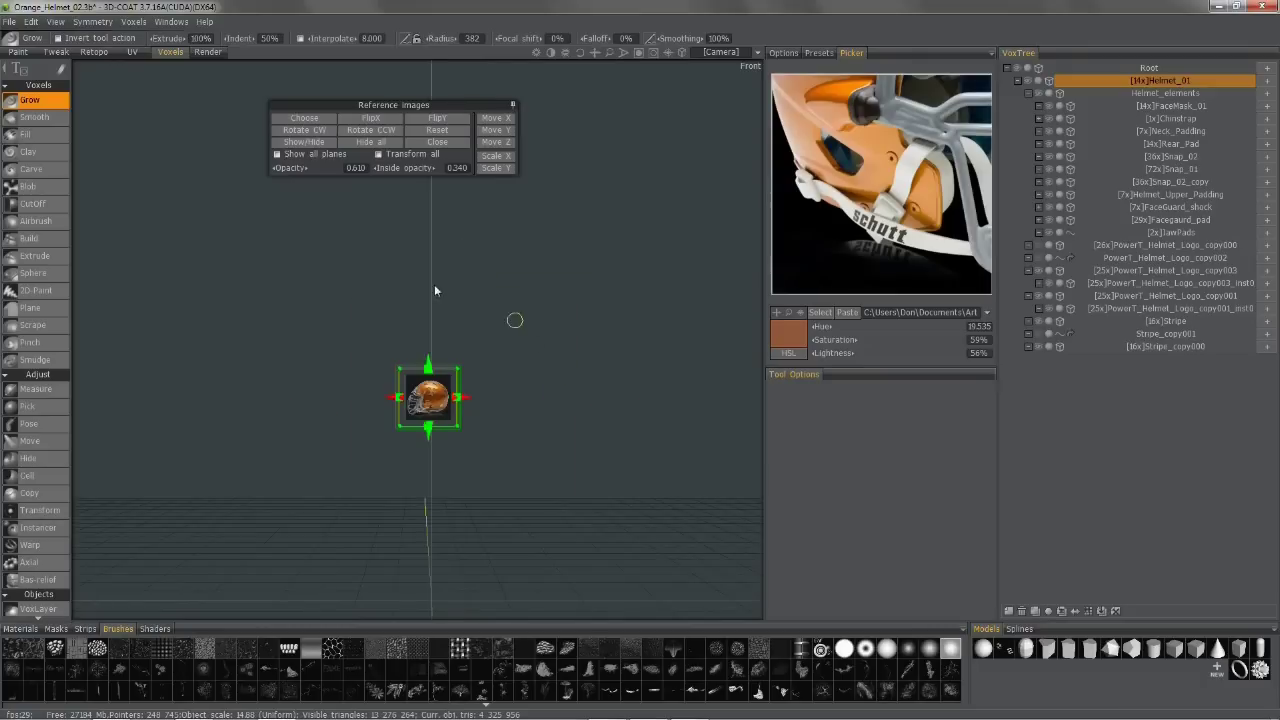
{"action": "left_click_drag", "start_coordinate": [435, 290], "coordinate": [436, 326]}
{"action": "left_click_drag", "start_coordinate": [482, 433], "coordinate": [318, 315]}
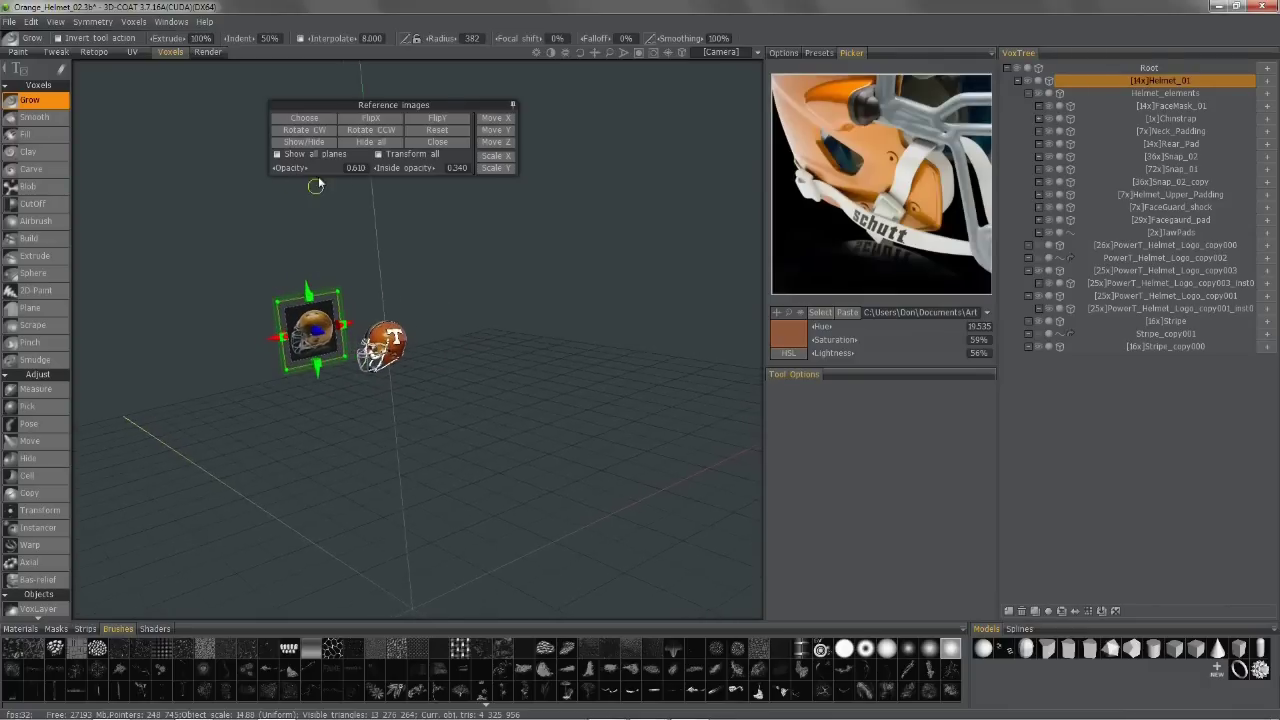
{"action": "left_click_drag", "start_coordinate": [350, 372], "coordinate": [294, 321]}
{"action": "left_click_drag", "start_coordinate": [407, 335], "coordinate": [322, 193]}
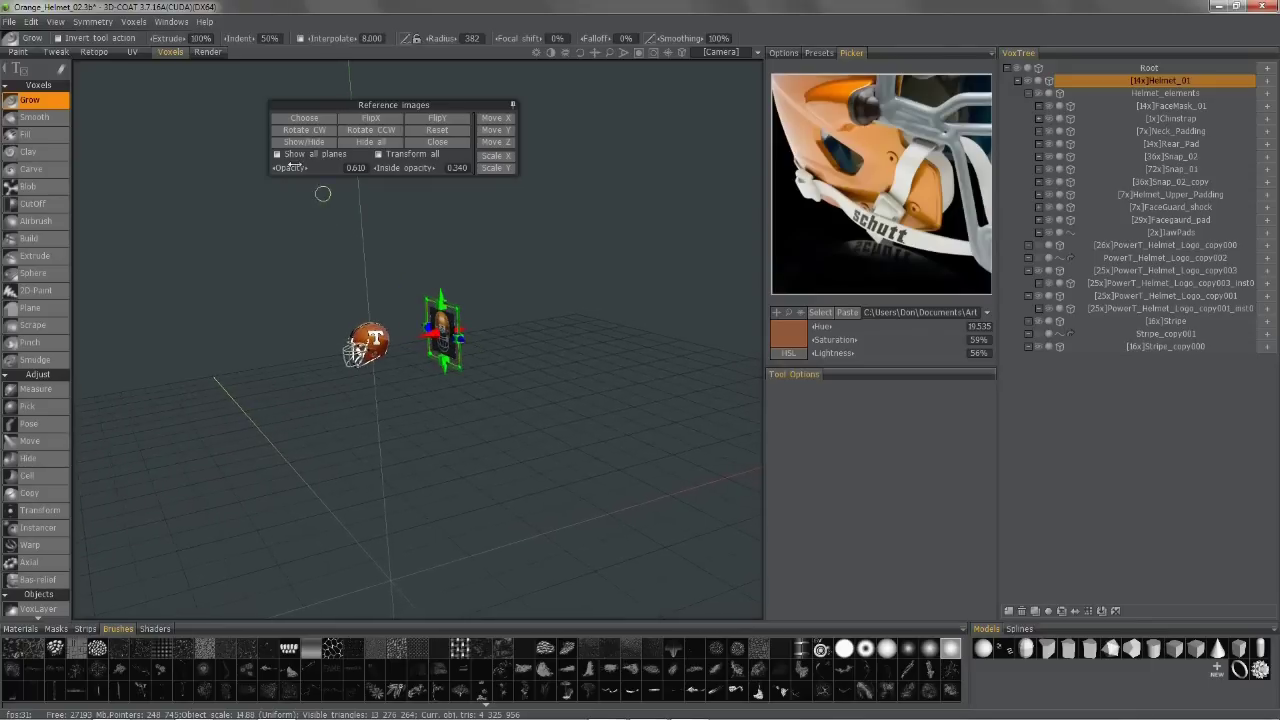
{"action": "left_click", "coordinate": [298, 148]}
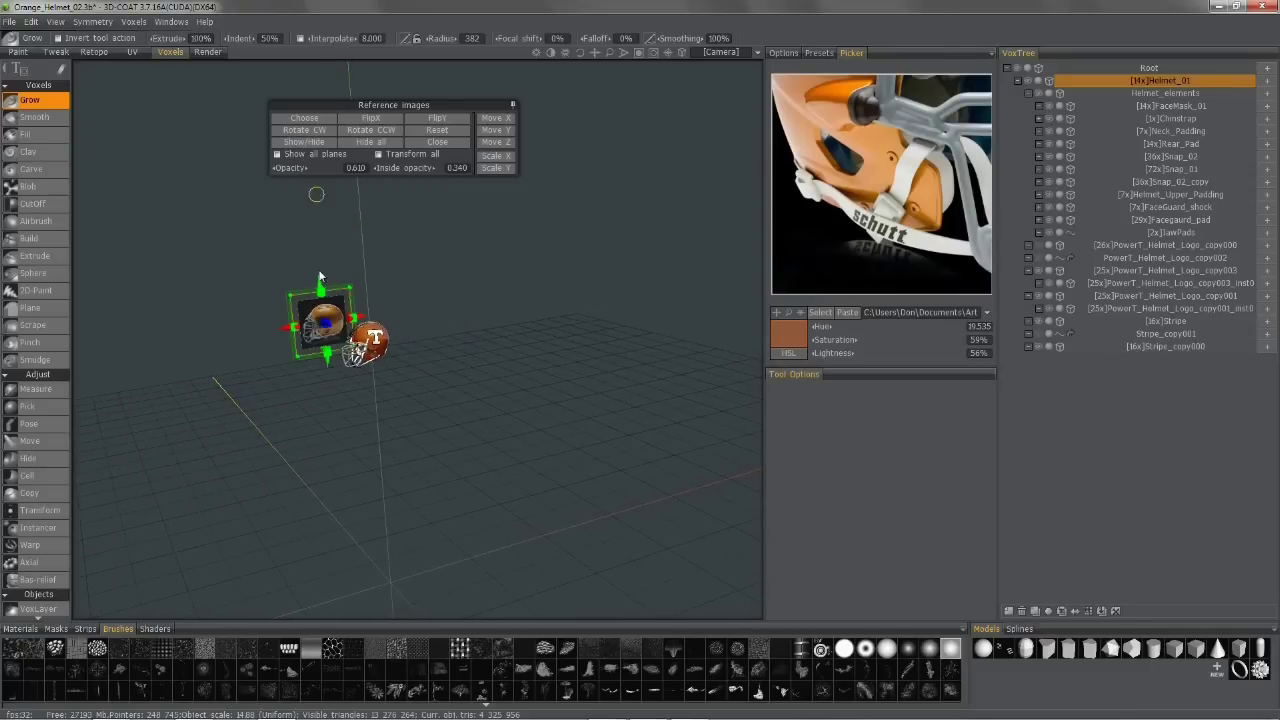
{"action": "left_click_drag", "start_coordinate": [402, 388], "coordinate": [374, 374]}
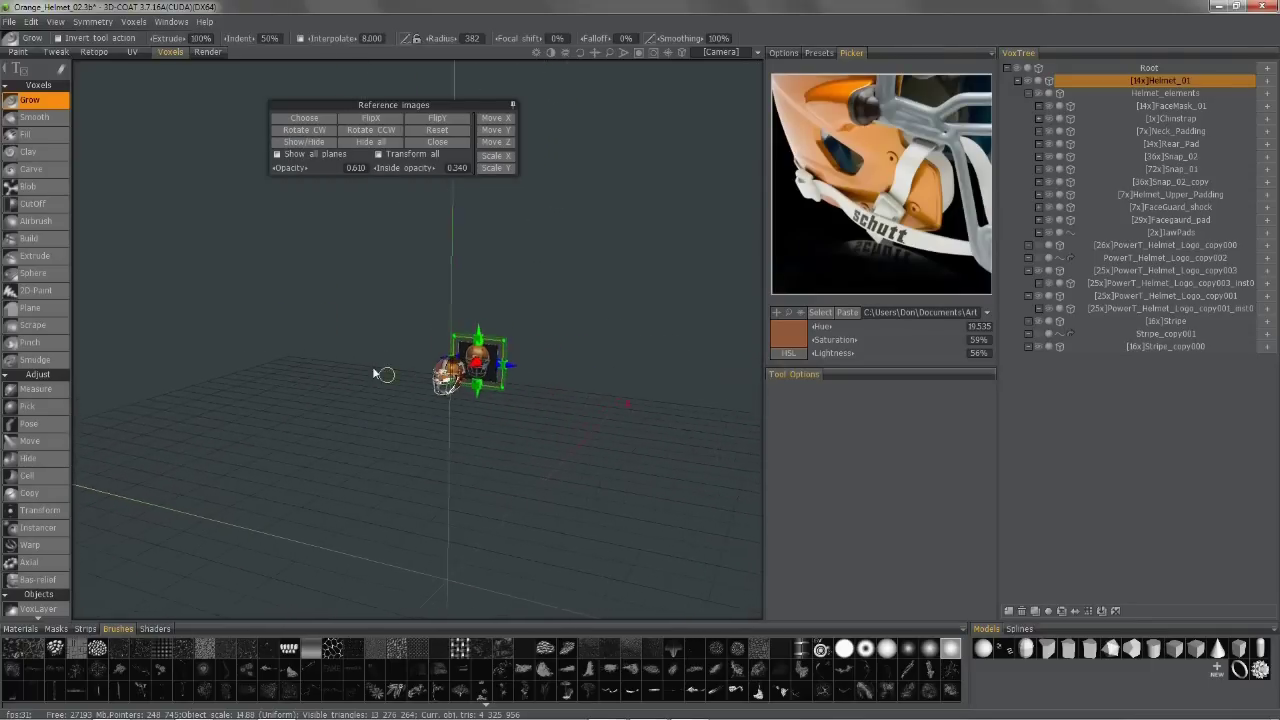
Step: Turn on the display of all reference planes and close the Reference Images window
{"action": "left_click", "coordinate": [277, 155]}
{"action": "left_click_drag", "start_coordinate": [387, 396], "coordinate": [406, 400]}
{"action": "left_click", "coordinate": [437, 142]}
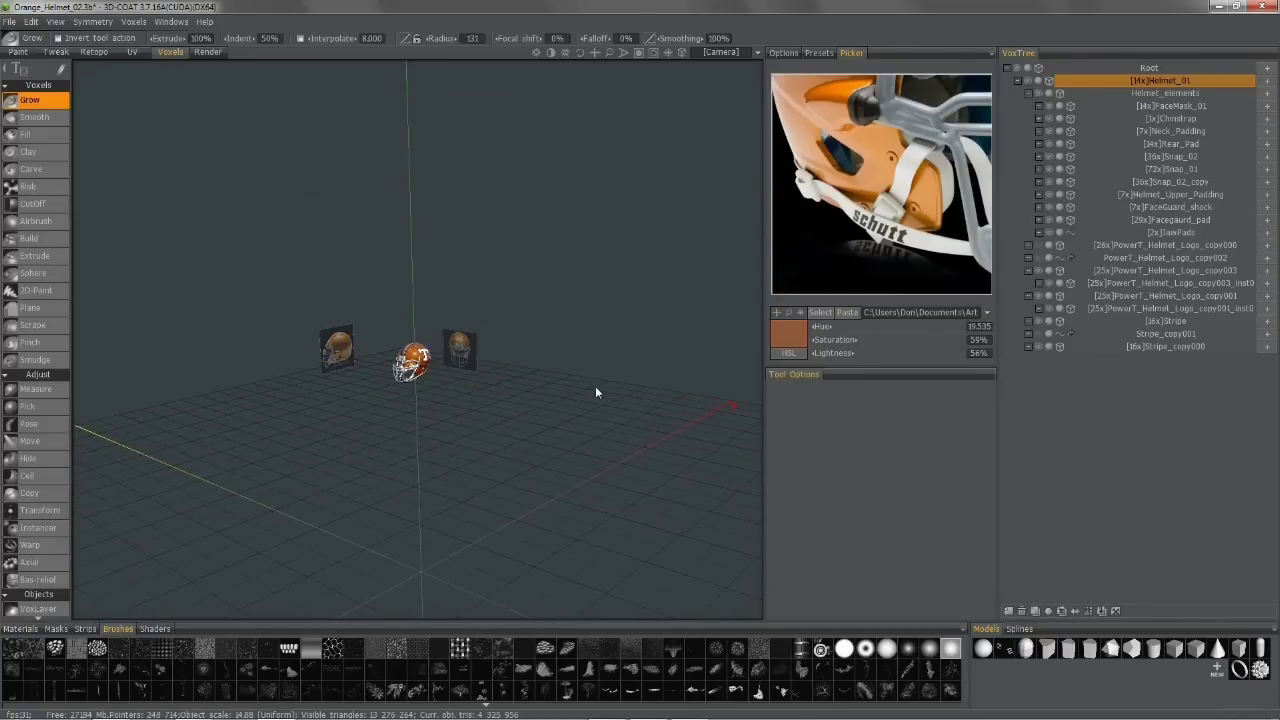
Step: Return from perspective to the orthographic Right view of the helmet and reopen the Reference Images controls
{"action": "left_click_drag", "start_coordinate": [595, 386], "coordinate": [455, 300]}
{"action": "left_click_drag", "start_coordinate": [441, 372], "coordinate": [477, 383]}
{"action": "left_click", "coordinate": [682, 53]}
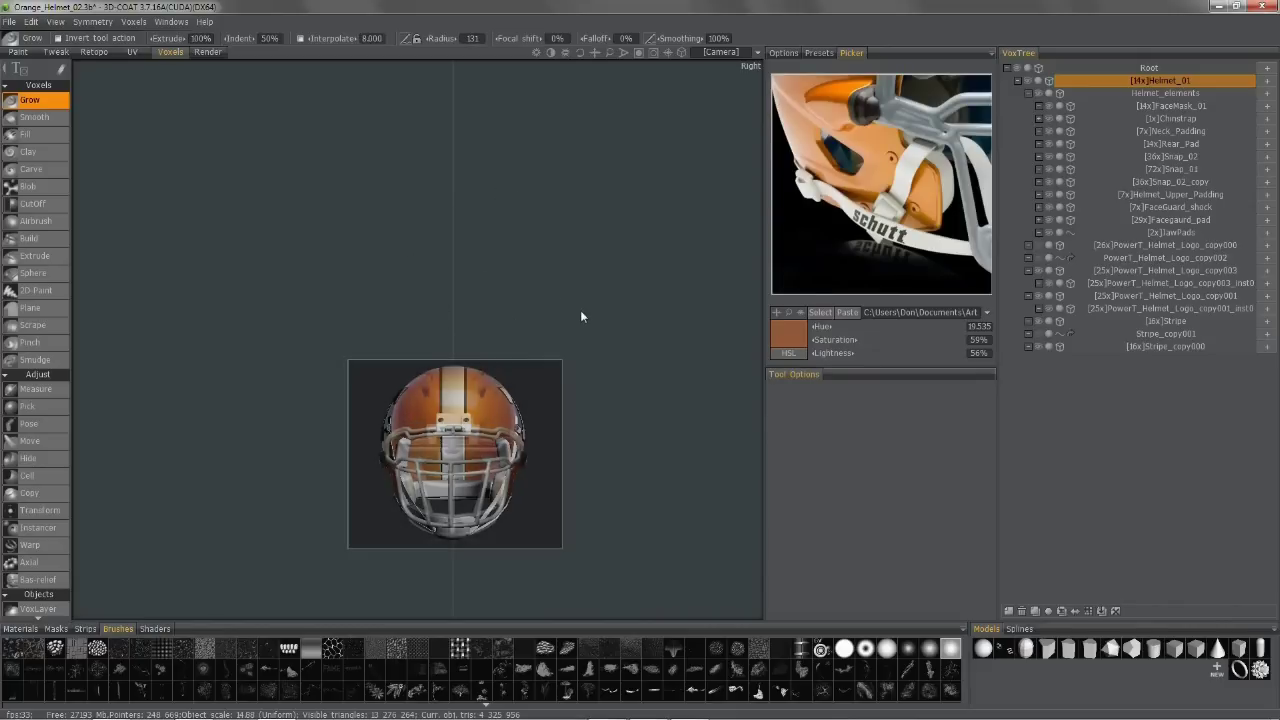
{"action": "key", "text": "r"}
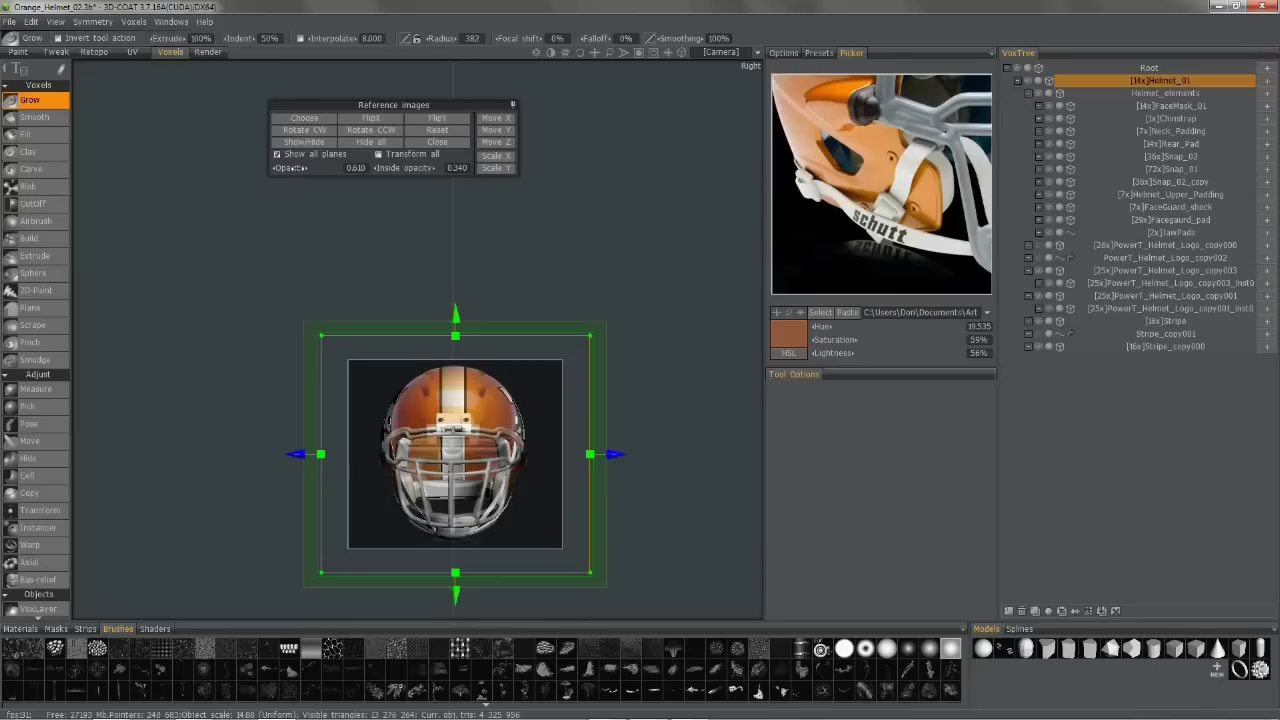
Step: Set the reference images' opacity to 0.570 and inside opacity to 0.800, and enable Transform all
{"action": "mouse_move", "coordinate": [300, 168]}
{"action": "left_mouse_down"}
{"action": "mouse_move", "coordinate": [335, 171]}
{"action": "mouse_move", "coordinate": [290, 172]}
{"action": "left_mouse_up"}
{"action": "left_click_drag", "start_coordinate": [404, 168], "coordinate": [454, 171]}
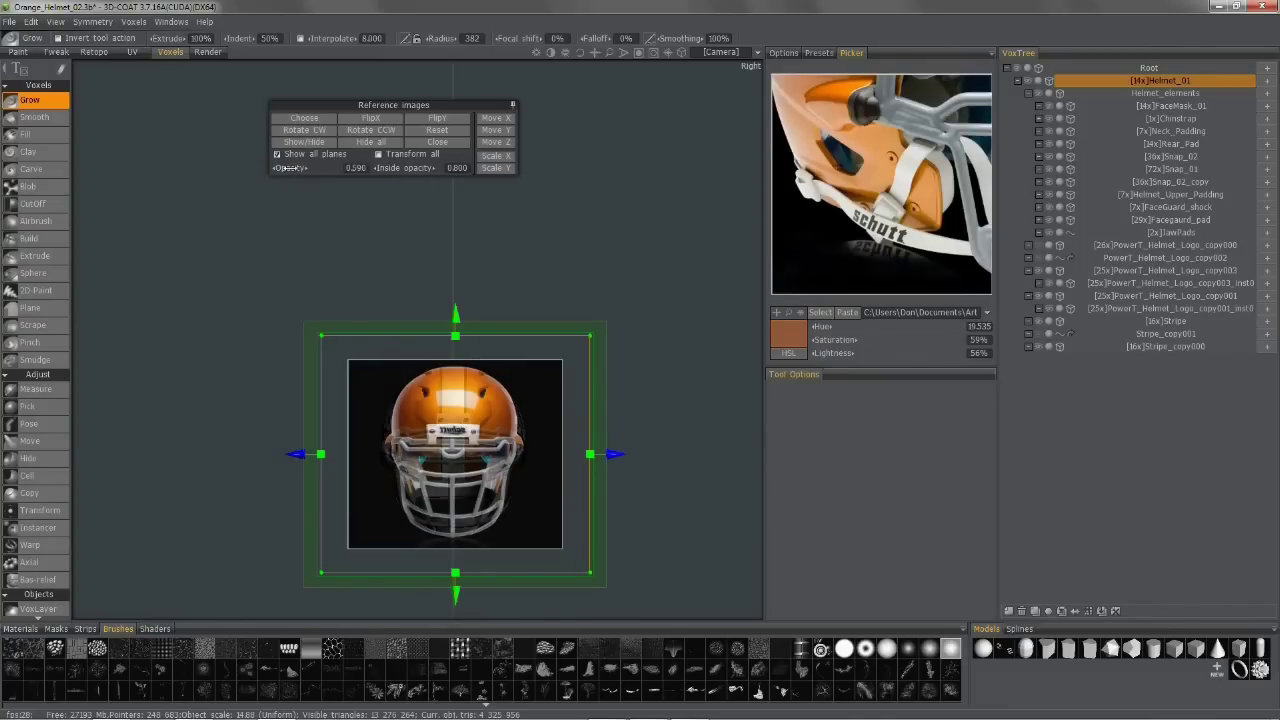
{"action": "left_click_drag", "start_coordinate": [290, 168], "coordinate": [288, 169]}
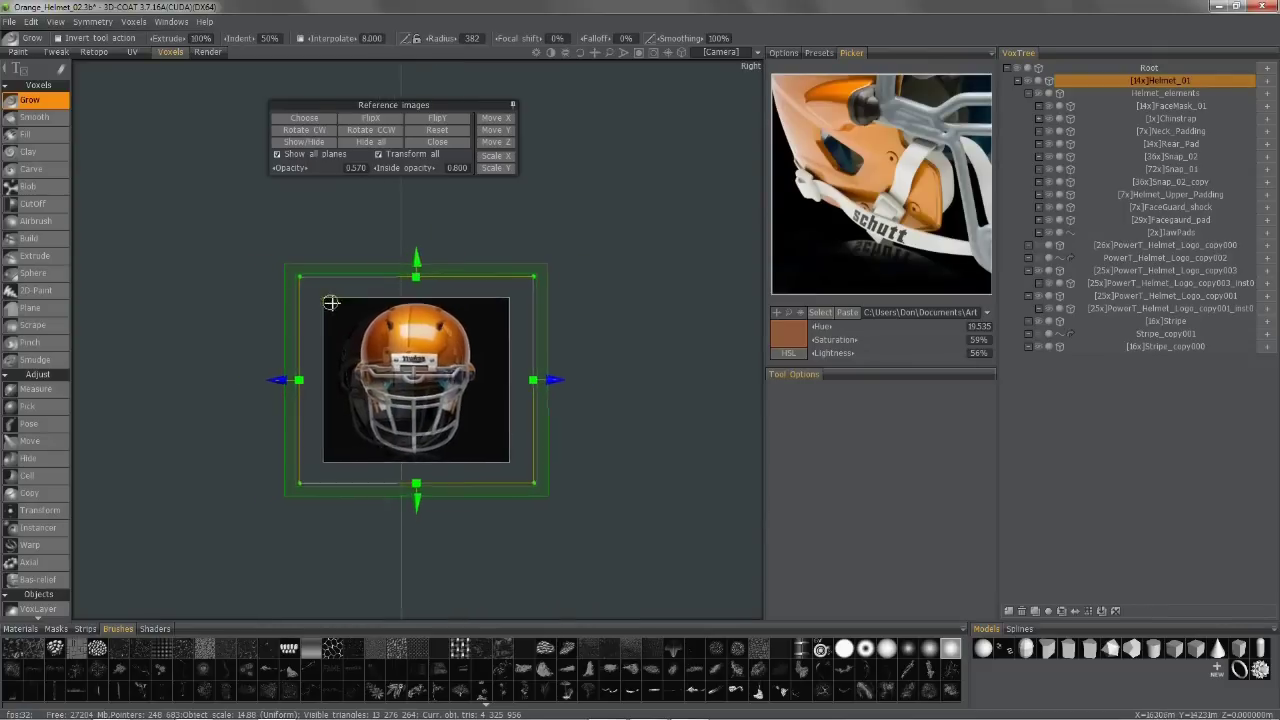
{"action": "middle_click_drag", "start_coordinate": [340, 306], "coordinate": [356, 308]}
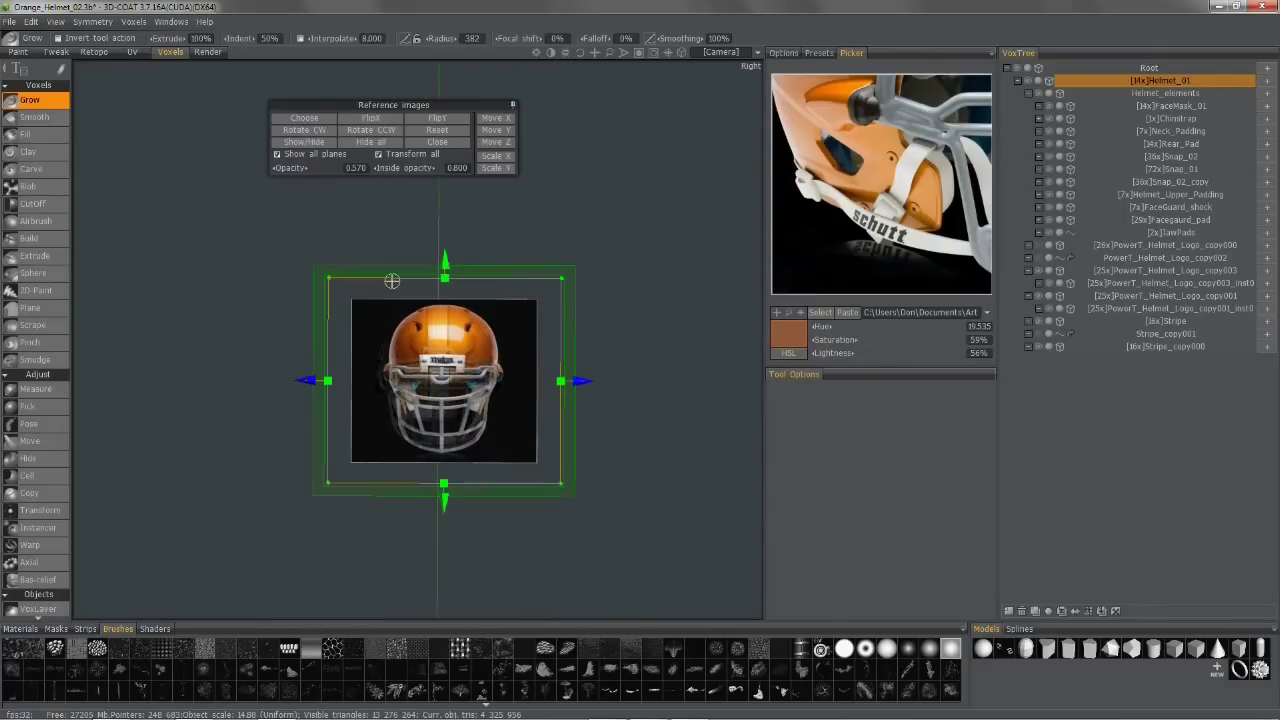